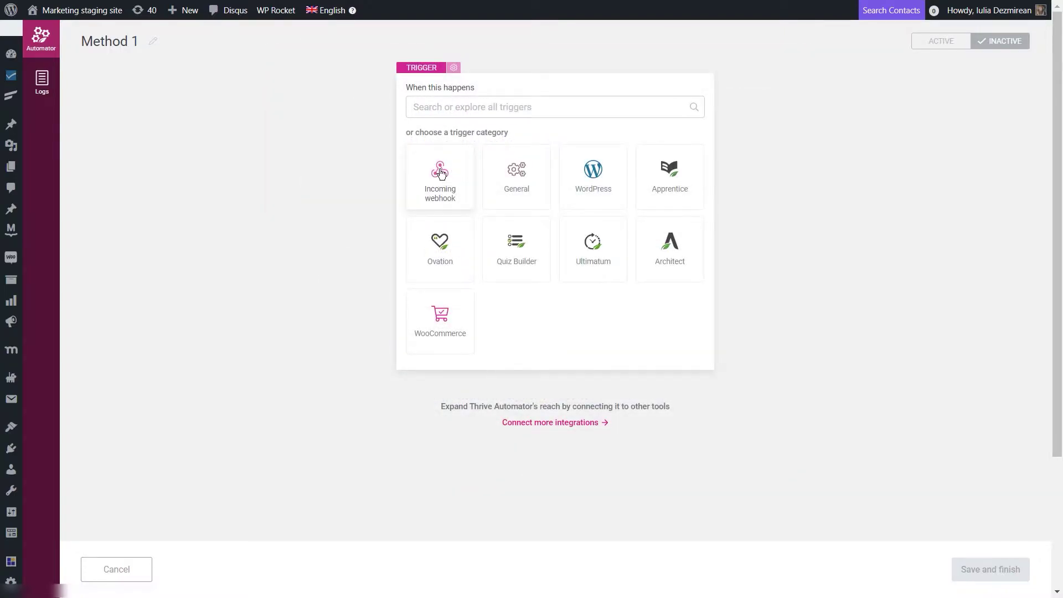
Step: Add an Incoming webhook trigger to the Method 1 automation and copy its webhook URL
click(441, 173)
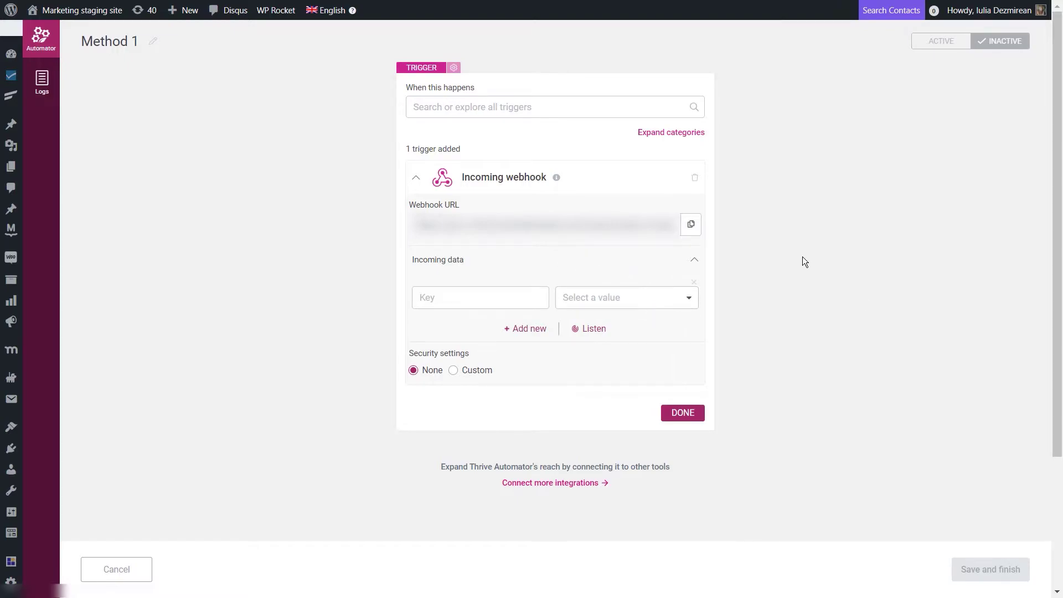
click(692, 229)
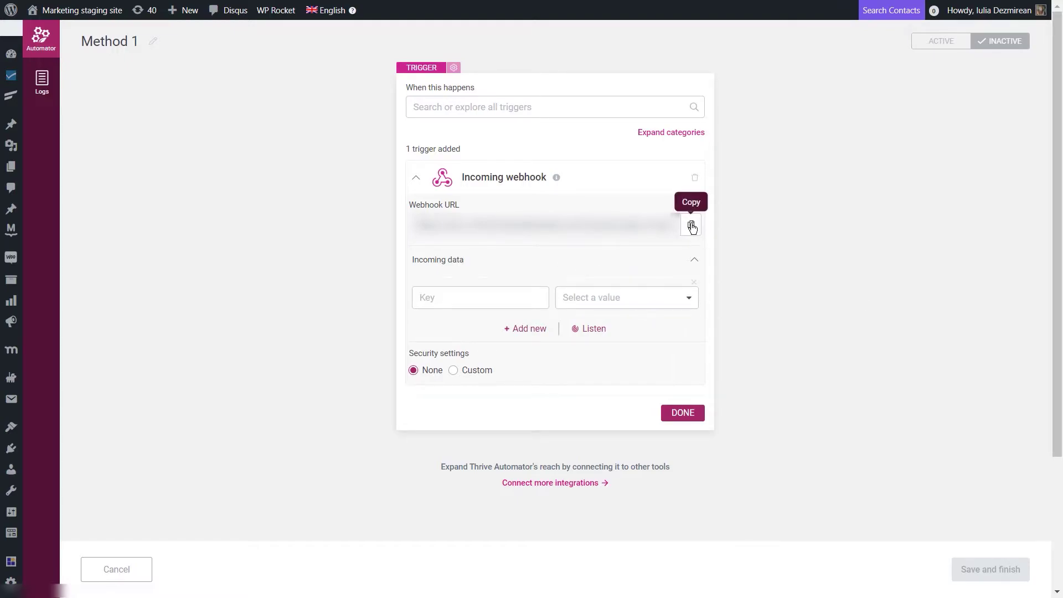
click(692, 229)
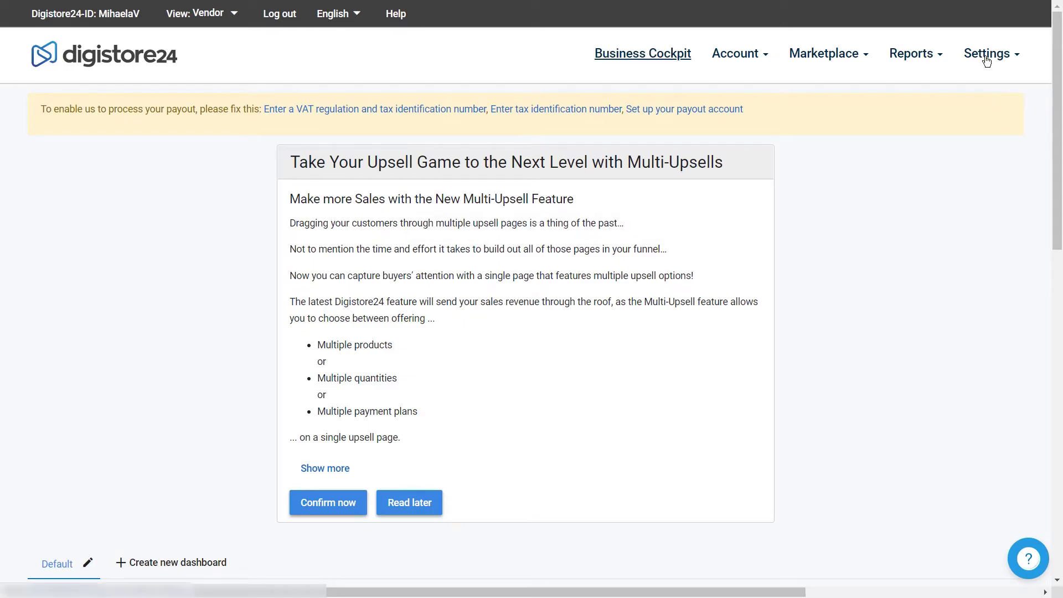
Step: Switch to Digistore24 and start a new Webhook connection in the Integrations (IPN) settings
click(987, 56)
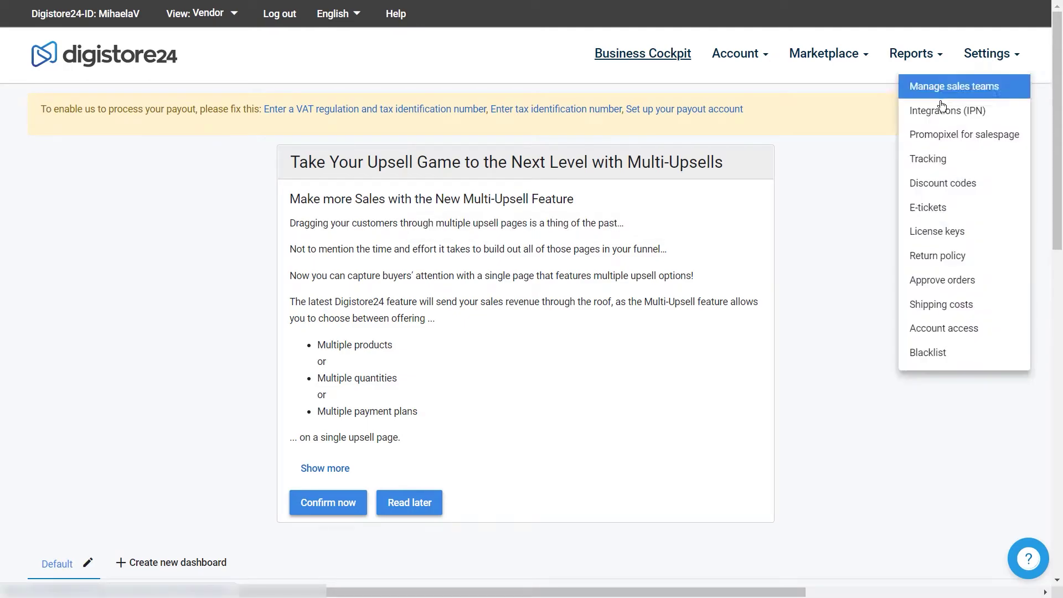
click(945, 113)
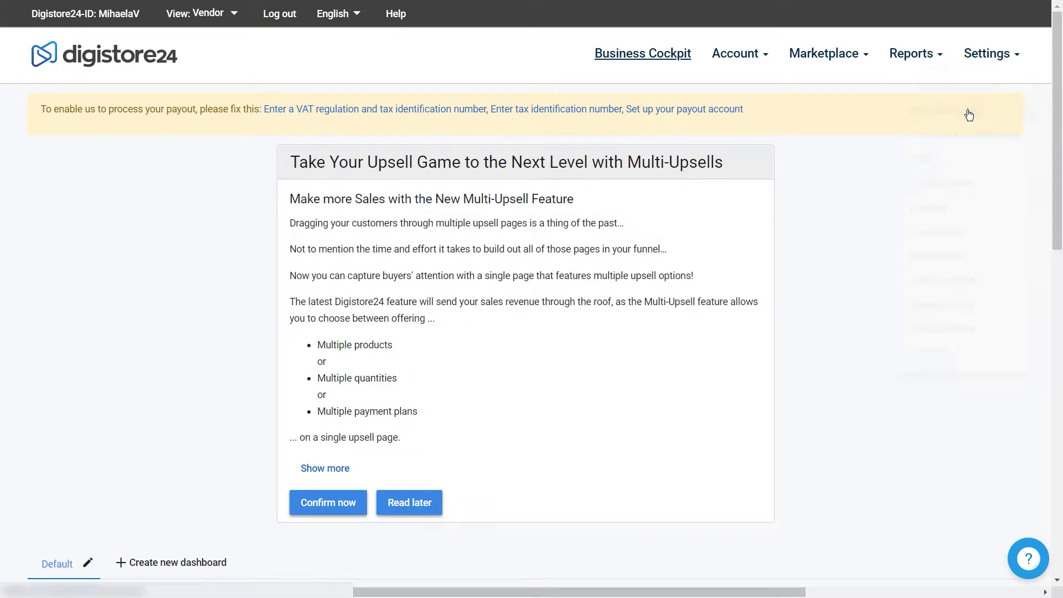
click(88, 143)
scroll(92, 145, down, 10)
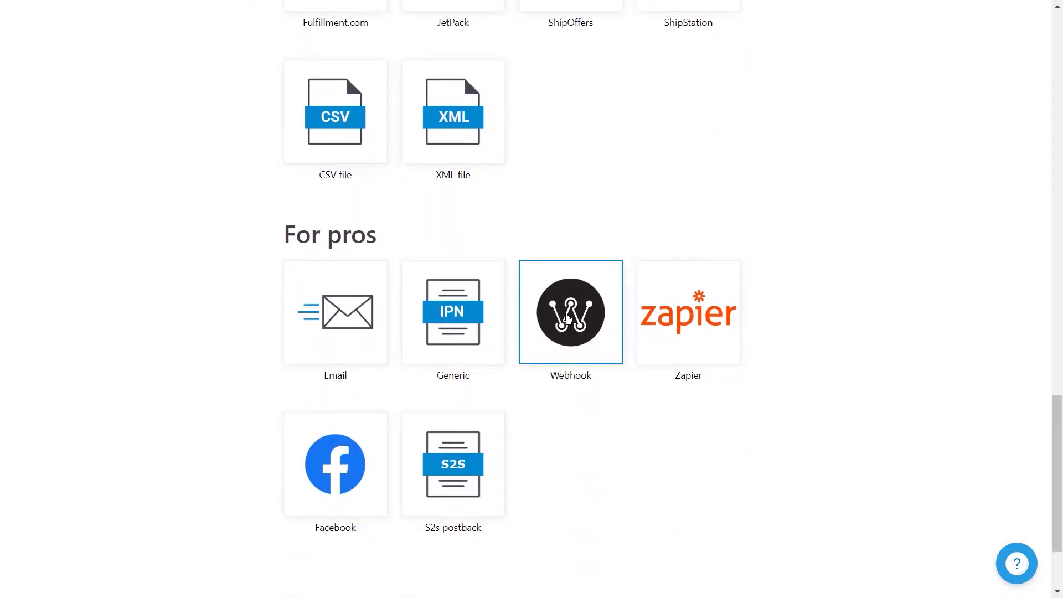
click(579, 335)
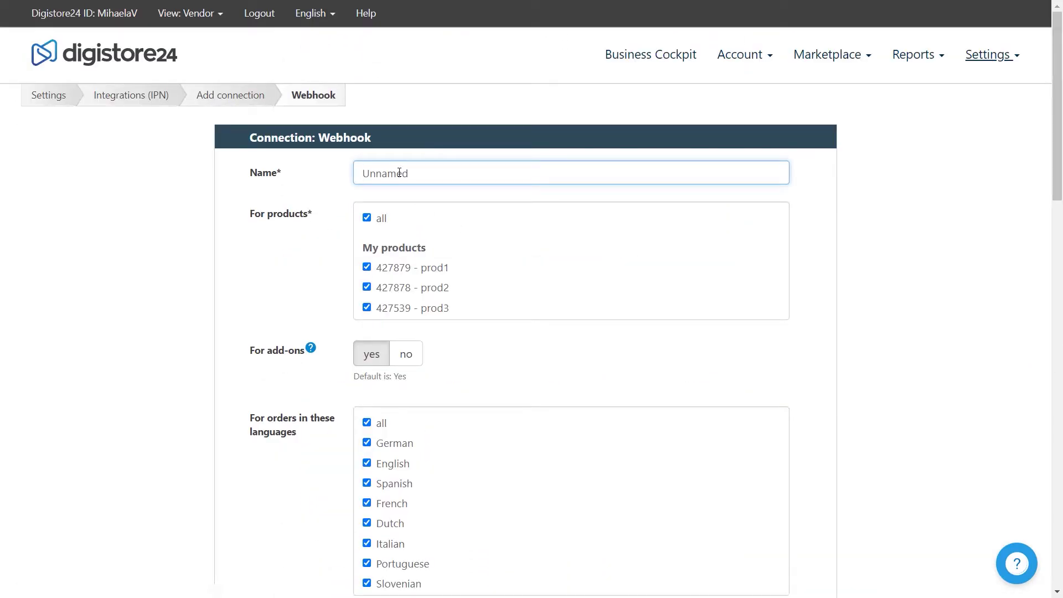
Step: Name the connection Advanced Data Mapping Tutorial and paste the copied URL as its webhook URL
scroll(646, 298, down, 10)
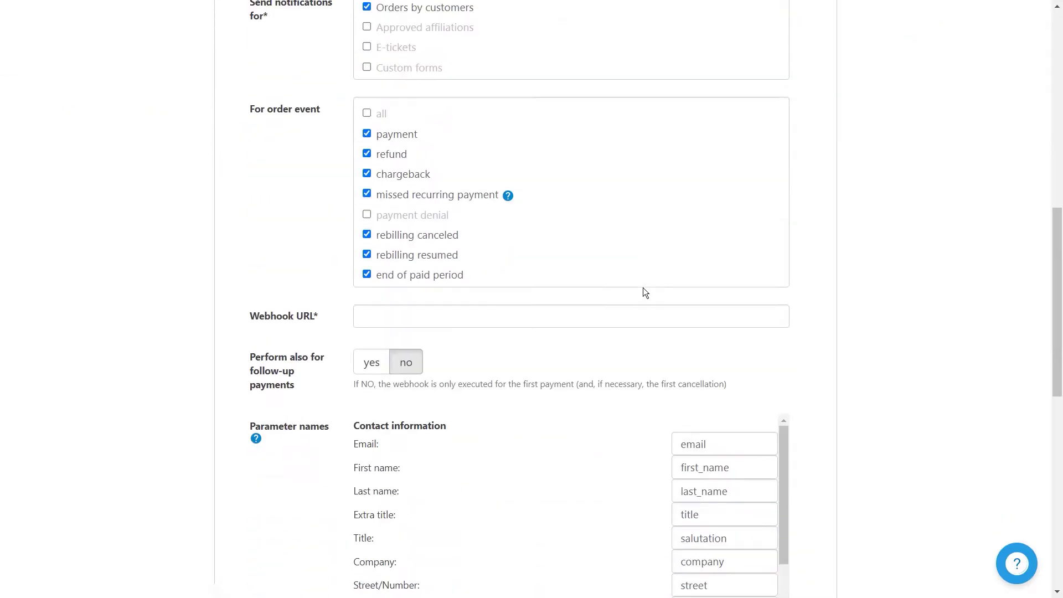
click(408, 324)
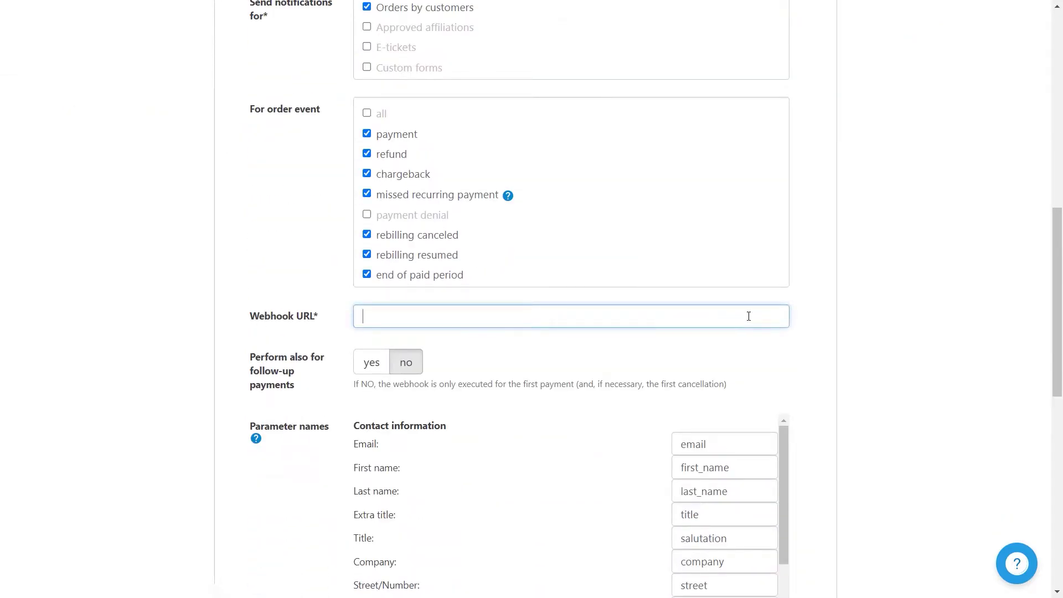
key(ctrl+v)
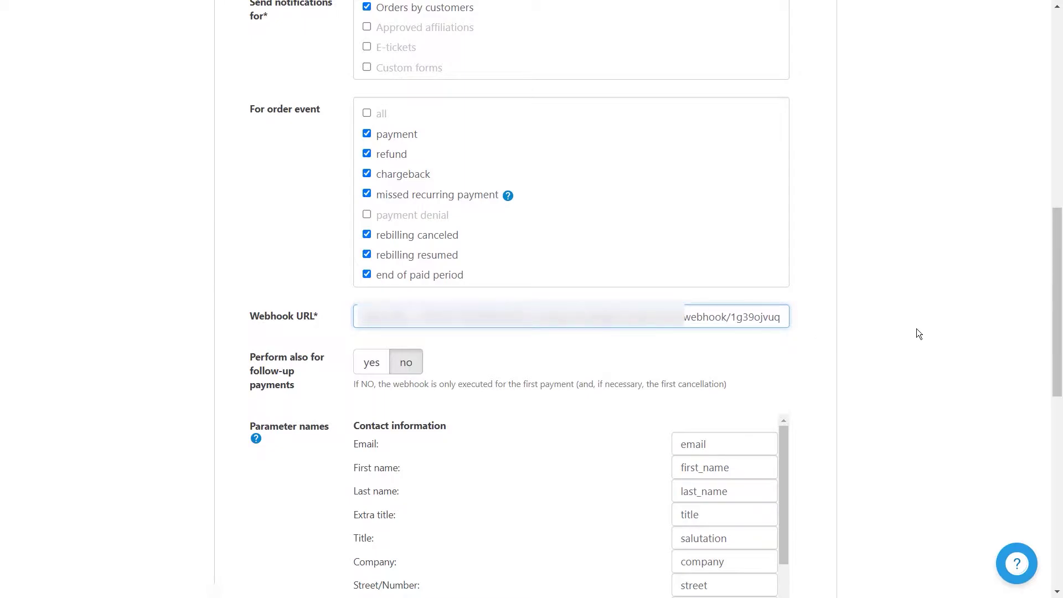
Step: Review the contact, order, URL and misc parameter names the webhook sends, and save the connection
scroll(911, 332, down, 5)
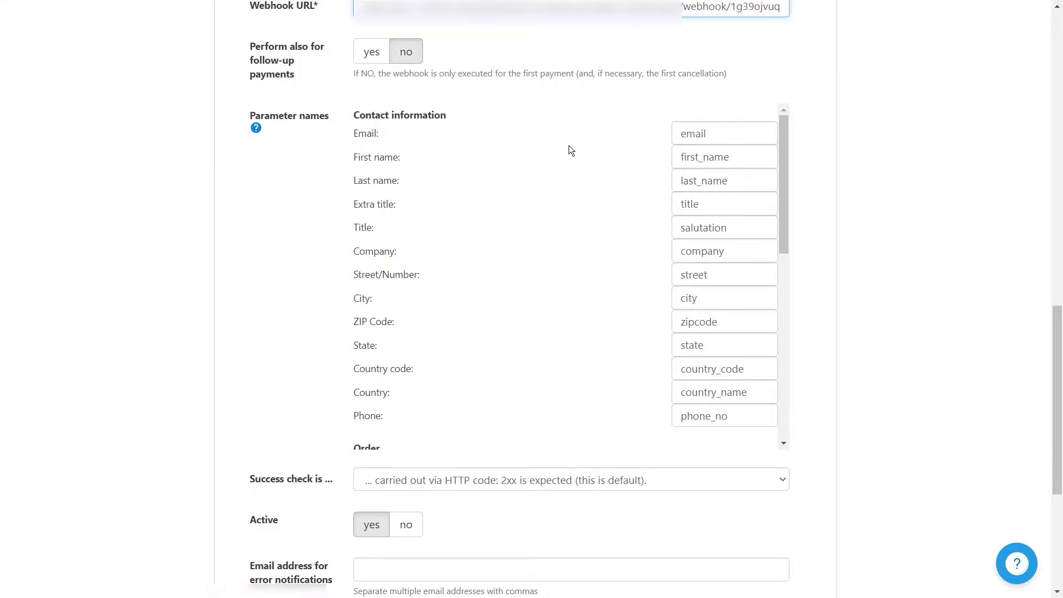
drag(785, 144, 811, 372)
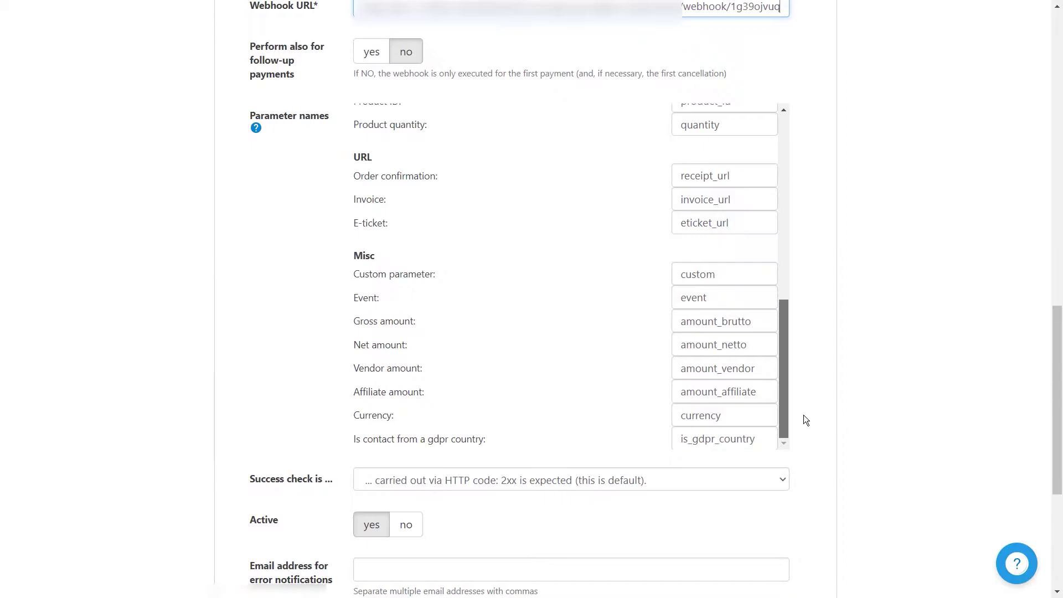
scroll(776, 313, up, 7)
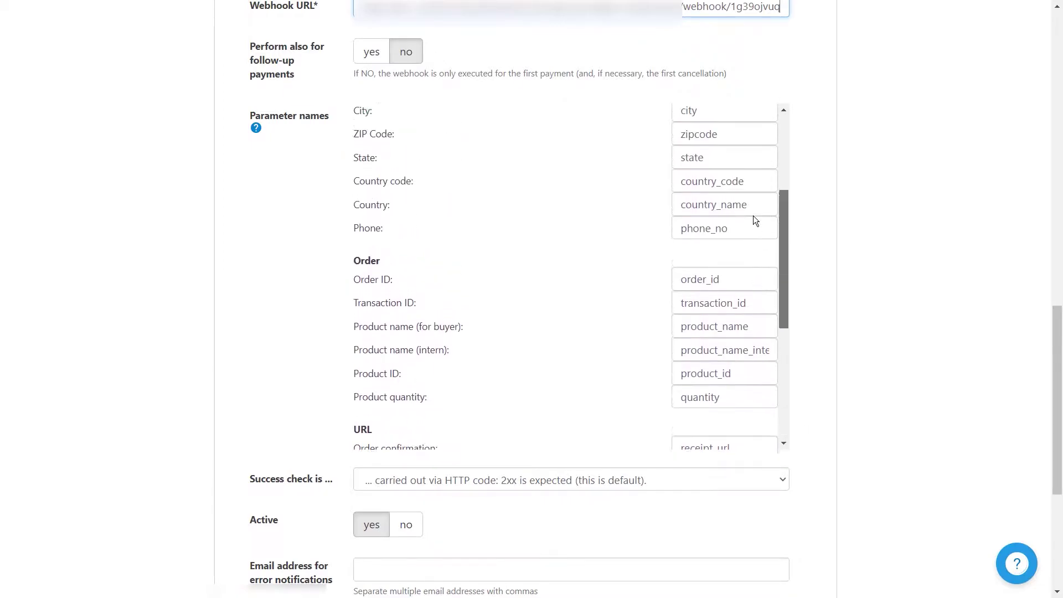
scroll(766, 140, up, 2)
scroll(772, 146, down, 4)
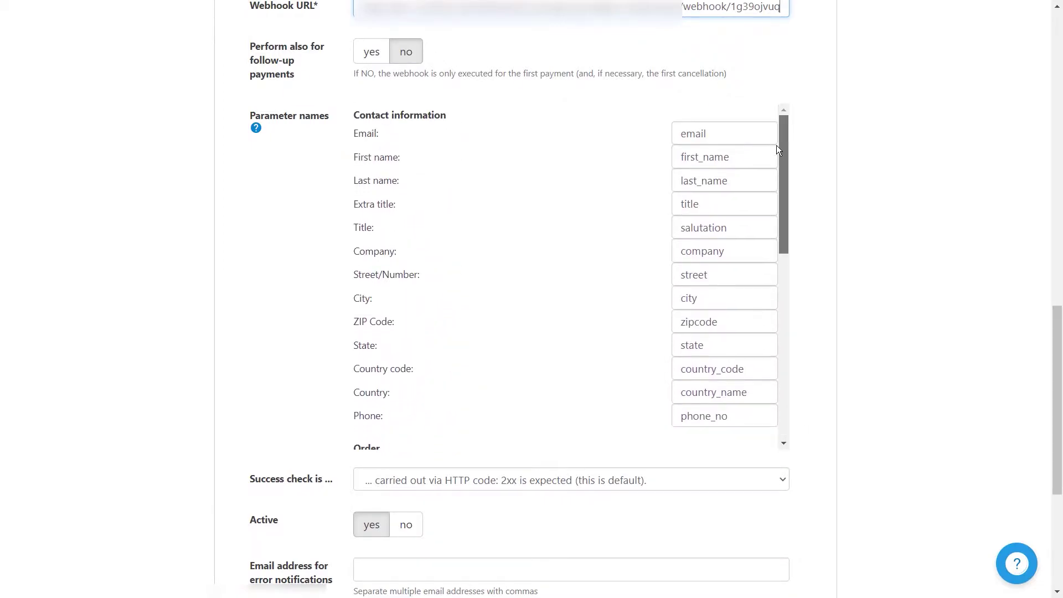
mouse_move(777, 188)
mouse_down()
mouse_move(795, 326)
mouse_move(809, 197)
mouse_move(783, 180)
mouse_up()
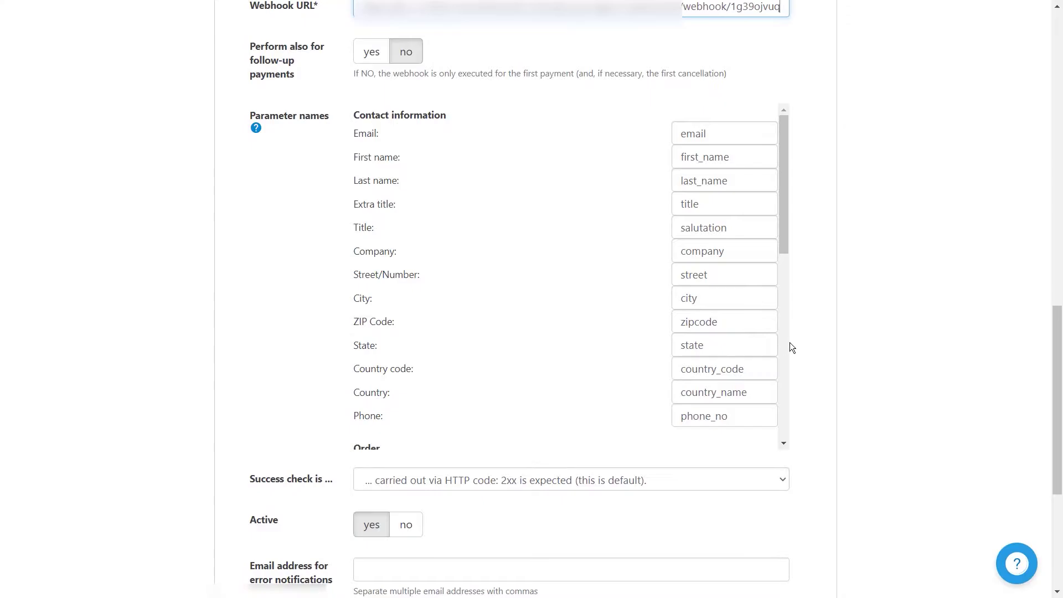
scroll(790, 342, down, 5)
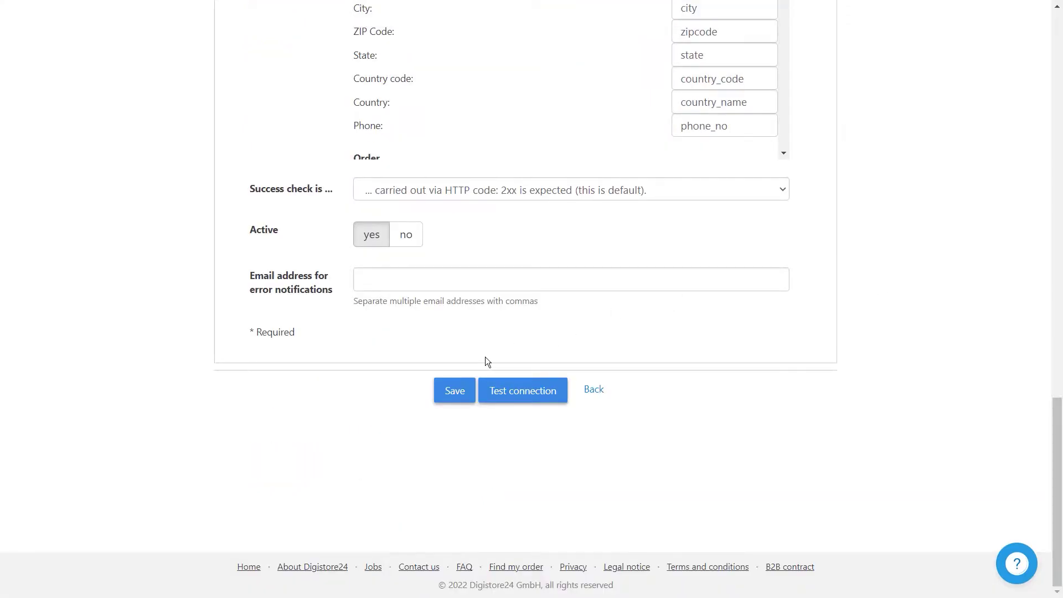
click(454, 399)
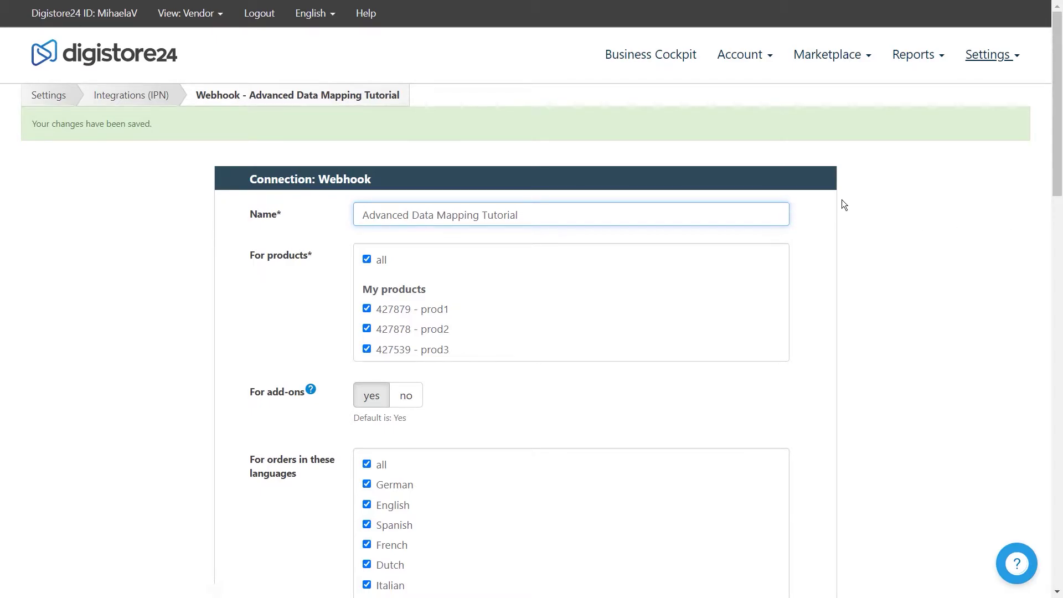
Step: Make the Thrive Automator webhook trigger listen for incoming data, and run the connection test from the saved Digistore24 webhook
drag(1056, 147, 1056, 540)
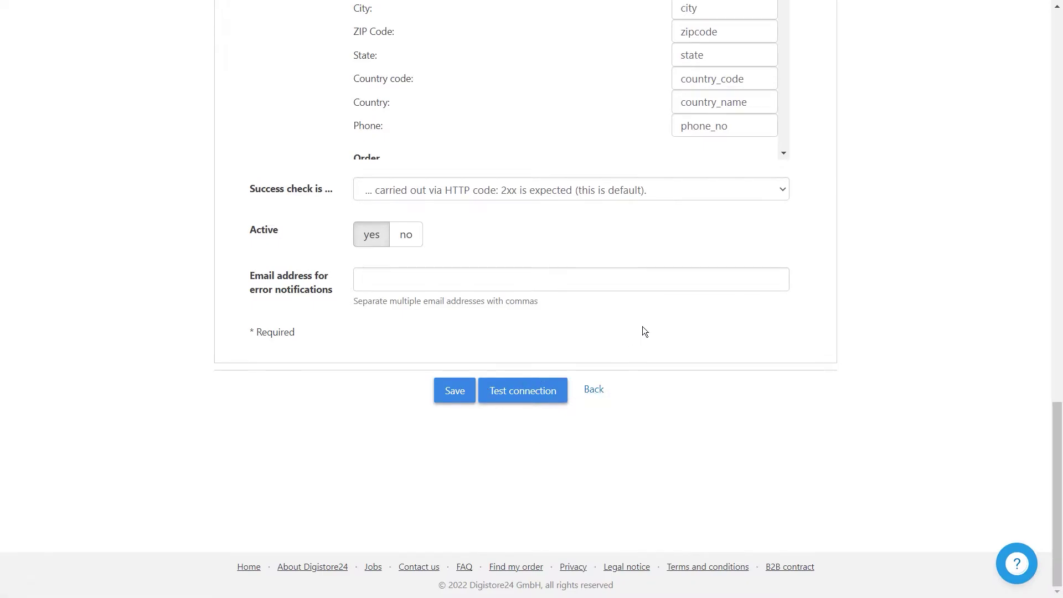
scroll(642, 327, up, 2)
scroll(556, 241, up, 3)
scroll(556, 241, down, 2)
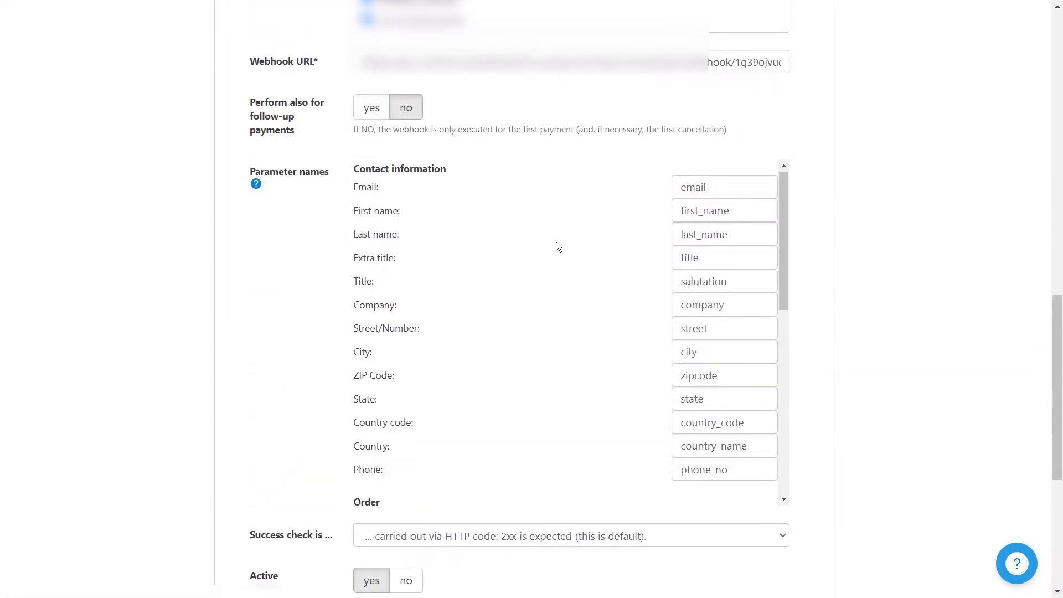
scroll(879, 293, down, 1)
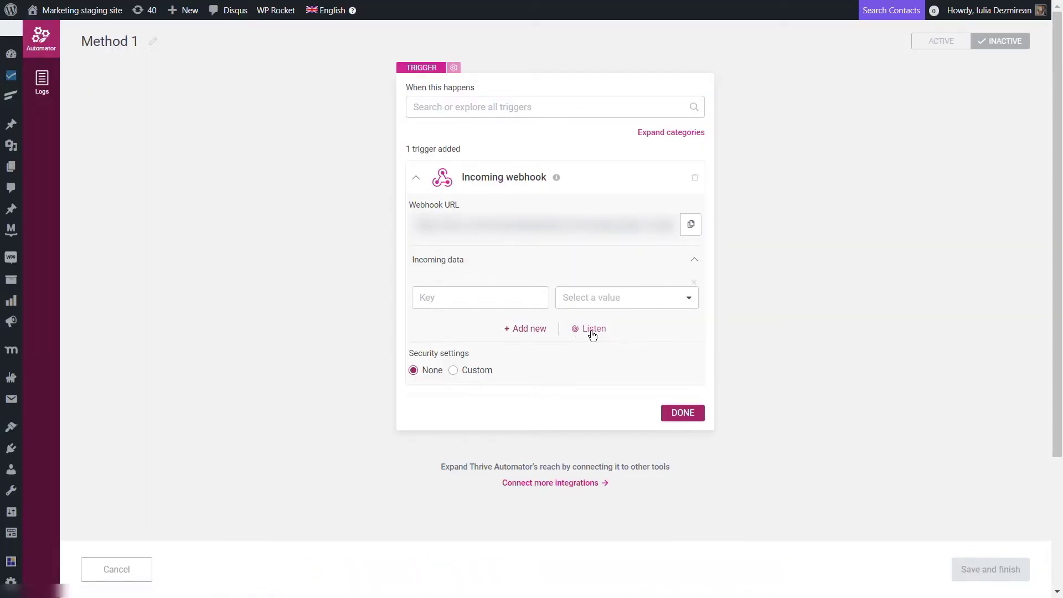
click(591, 332)
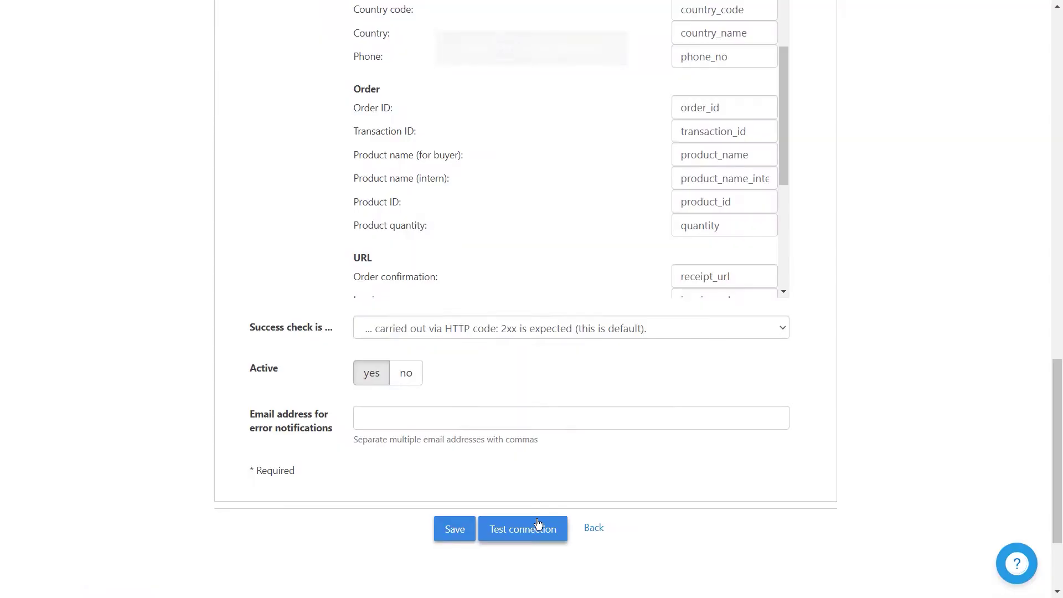
click(534, 527)
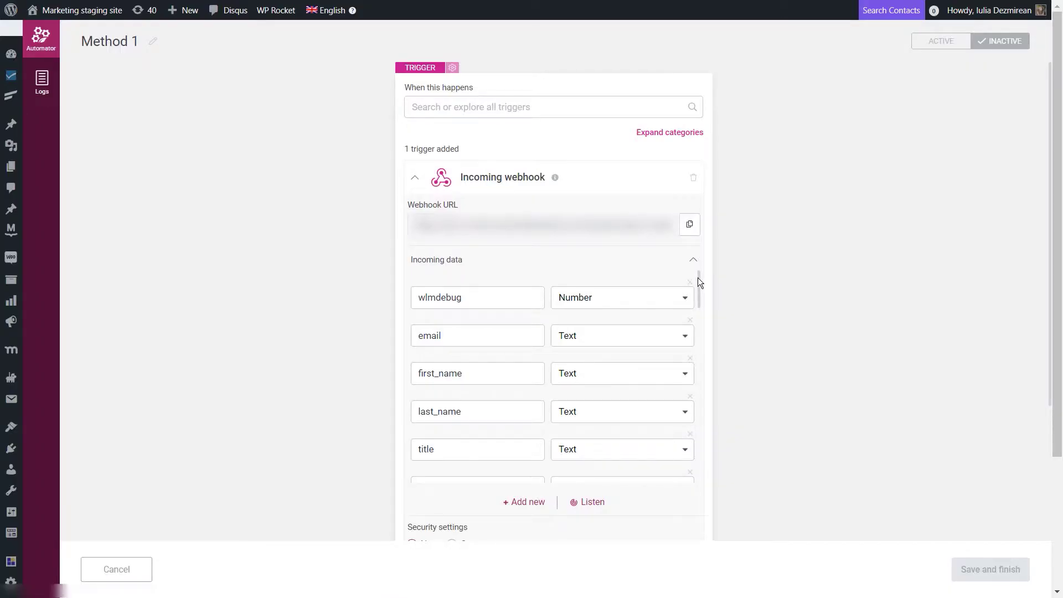
Step: Map the product_id field of the incoming data to the dynamic Apprentice product ID and finish the trigger setup
drag(698, 279, 695, 458)
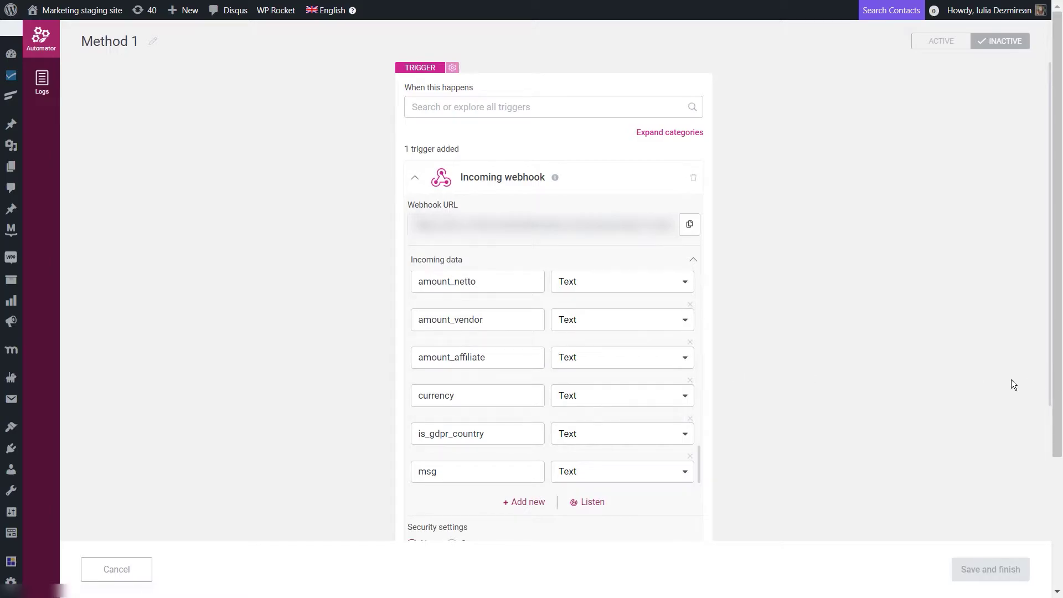
scroll(590, 396, up, 3)
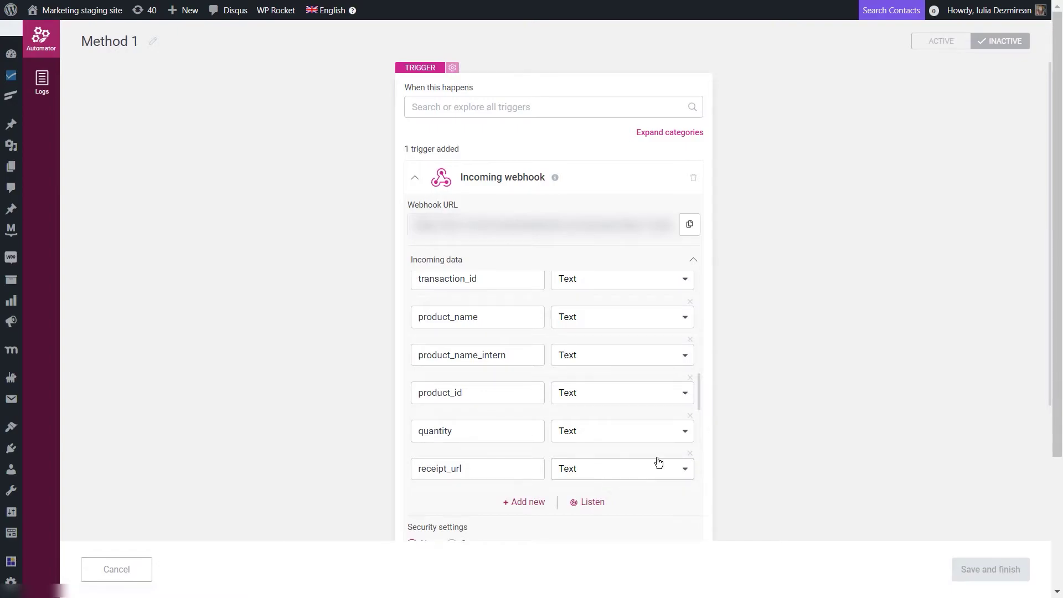
drag(474, 392, 404, 393)
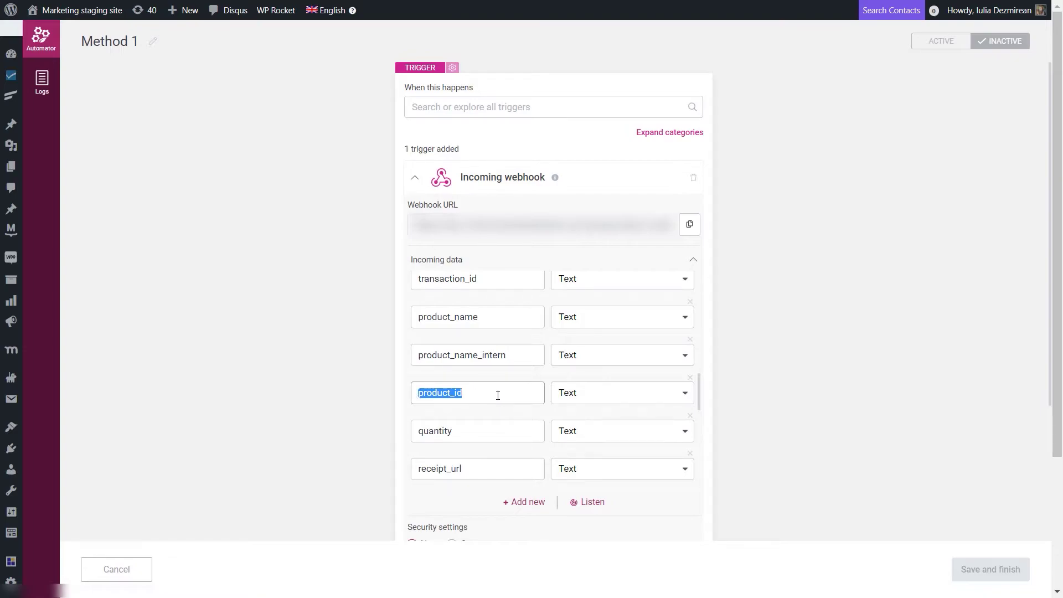
drag(519, 392, 391, 391)
click(440, 393)
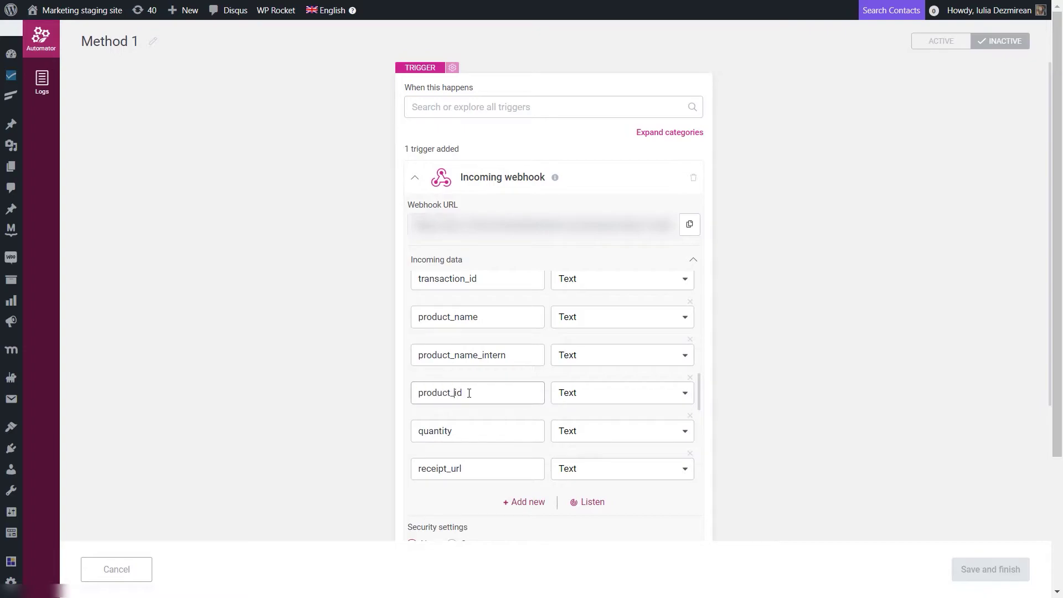
click(575, 399)
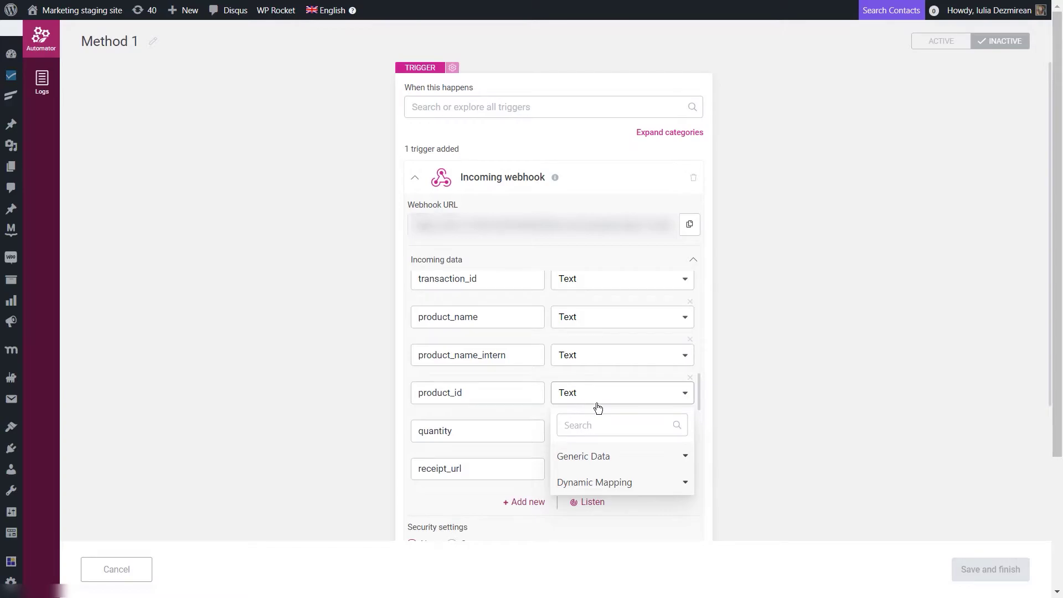
click(611, 482)
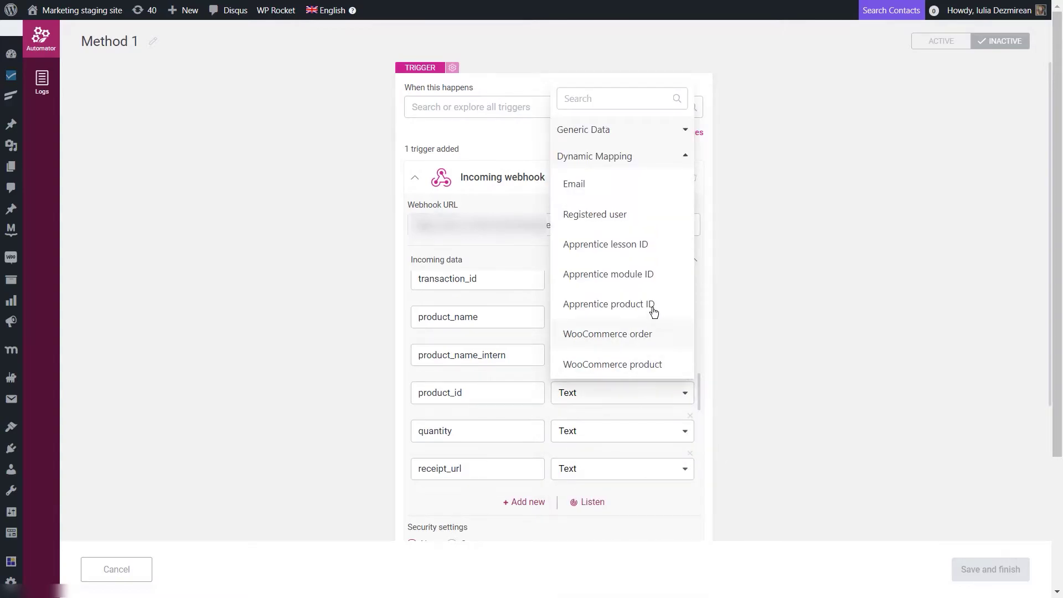
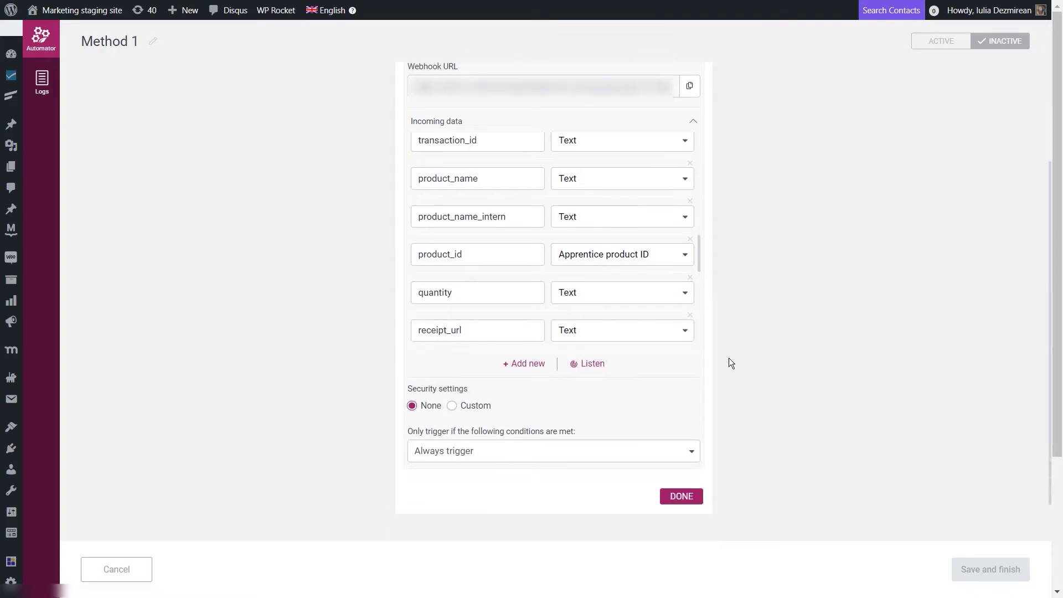
click(685, 496)
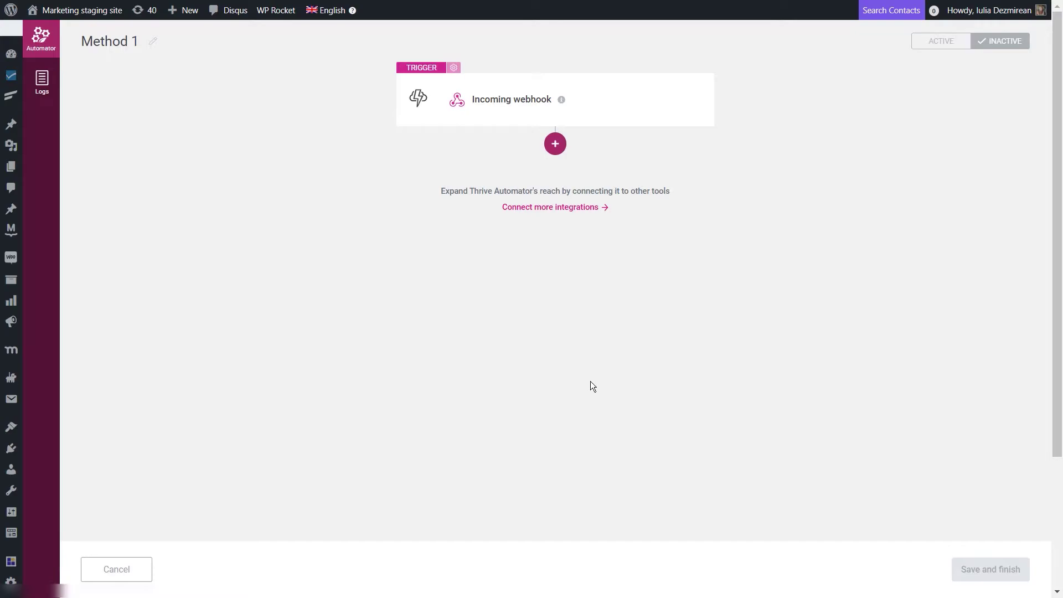
Step: Switch to the Digistore24 product list and check the product IDs of prod1, prod2 and prod3
scroll(17, 520, down, 3)
mouse_move(11, 472)
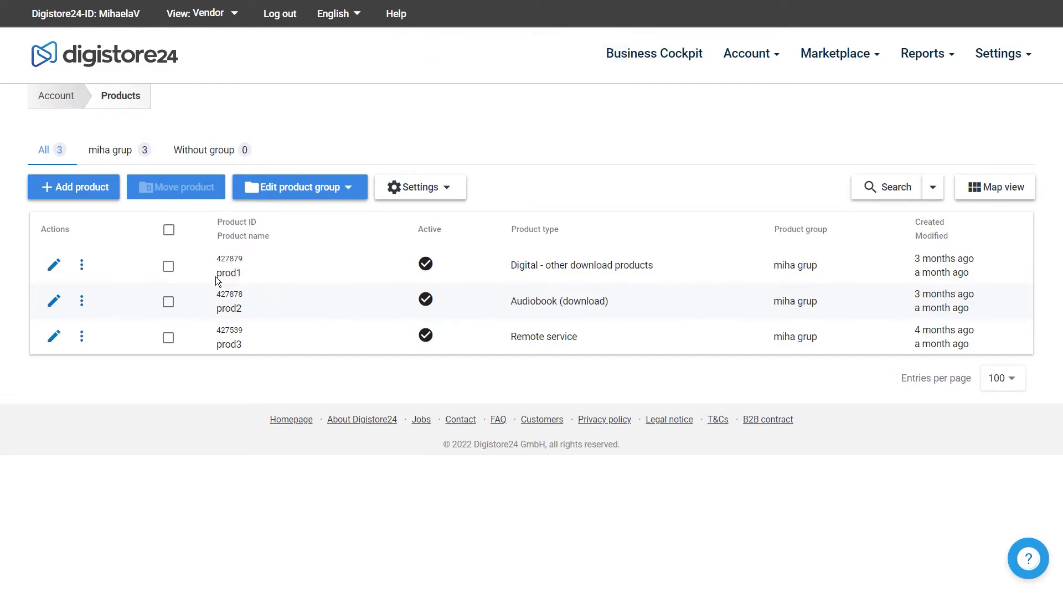
drag(215, 293, 249, 292)
drag(216, 329, 301, 335)
drag(218, 263, 228, 259)
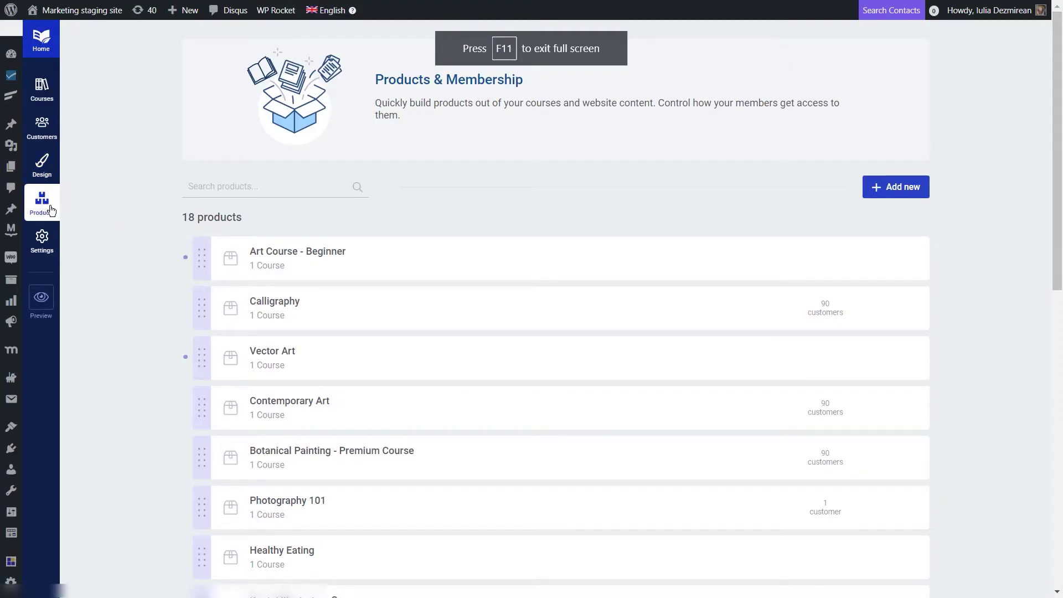
Step: Switch to the Thrive Apprentice products and open the access requirements of the Calligraphy product
scroll(510, 217, down, 3)
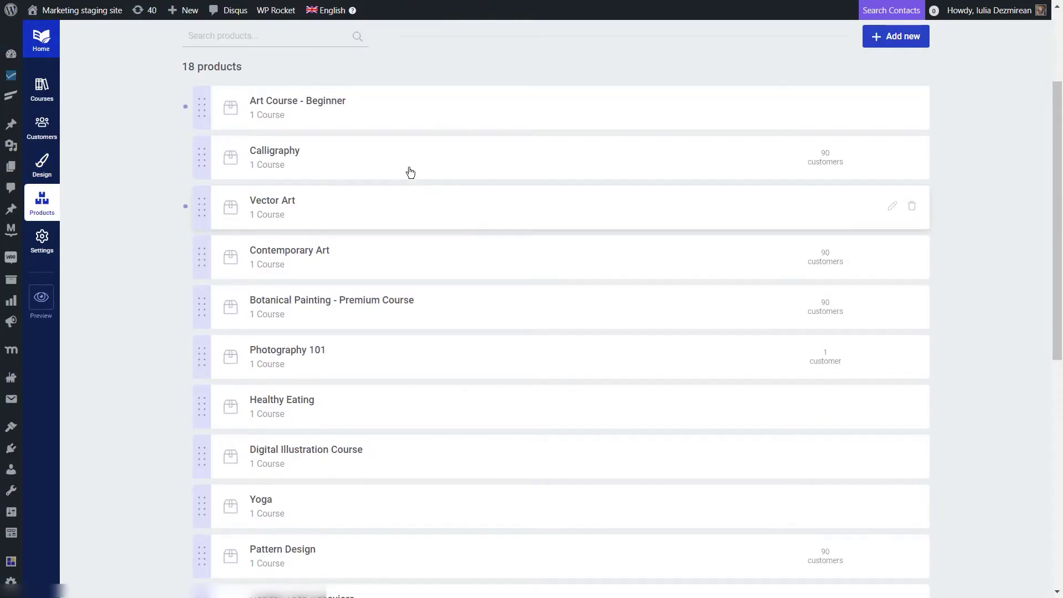
click(405, 154)
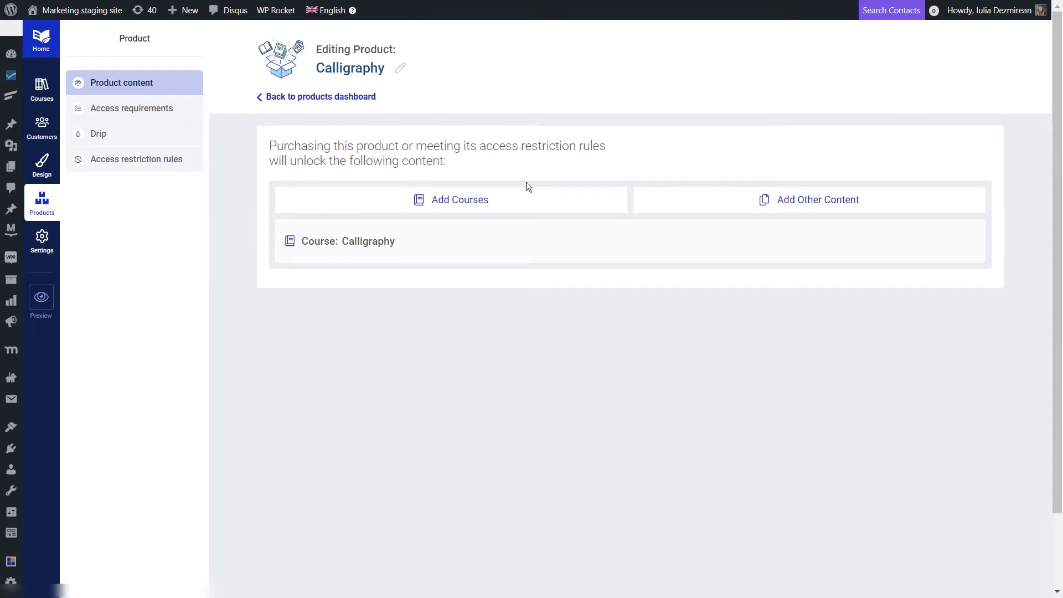
click(132, 110)
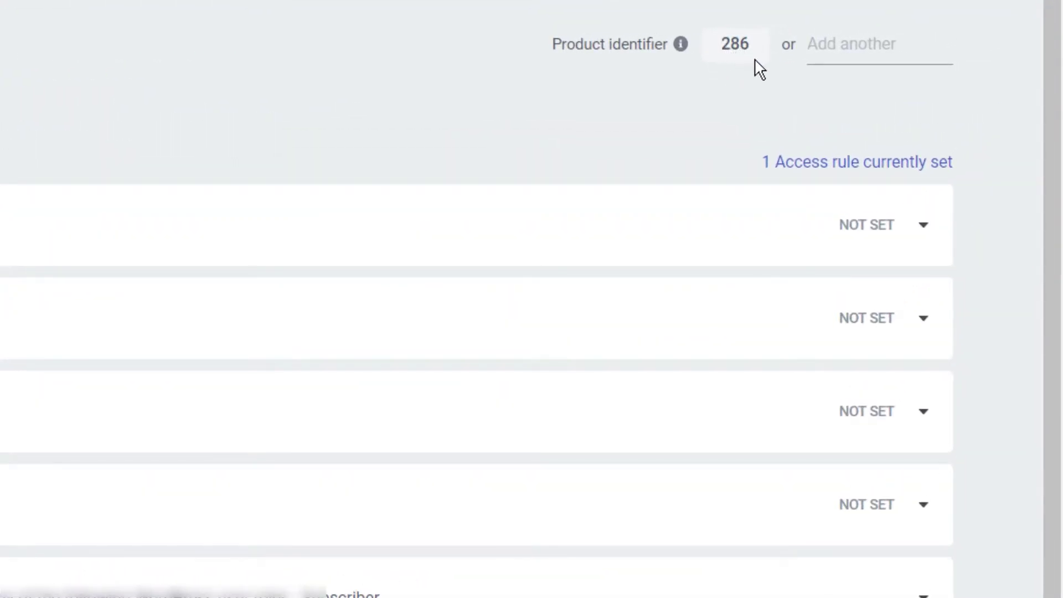
Step: Add 427879 as another product identifier for the Calligraphy product, checking it against the product name
click(863, 53)
text(427879)
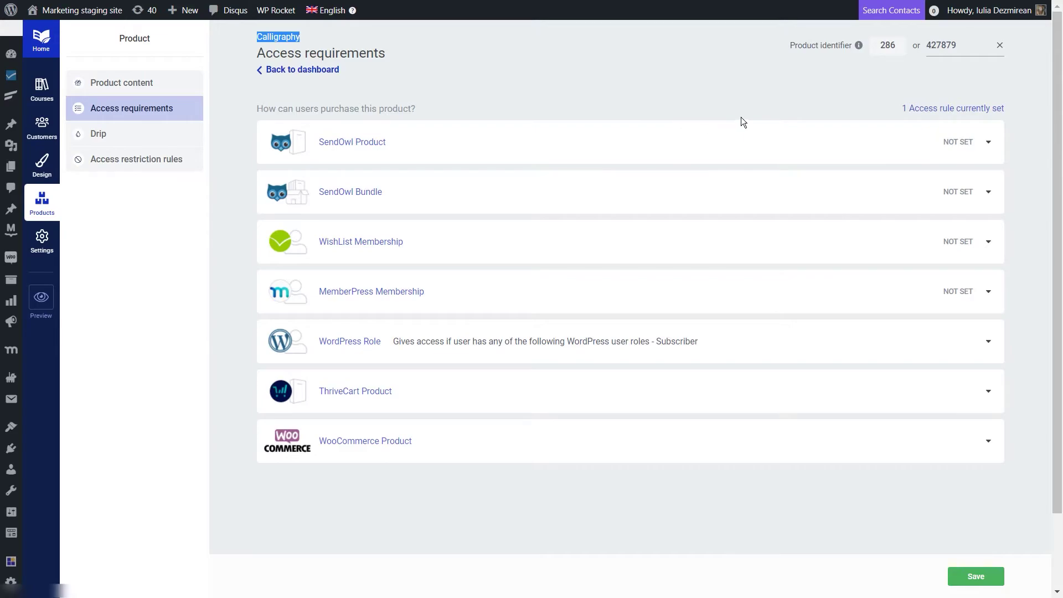
drag(957, 45, 952, 74)
drag(301, 36, 252, 48)
click(527, 86)
drag(925, 45, 985, 81)
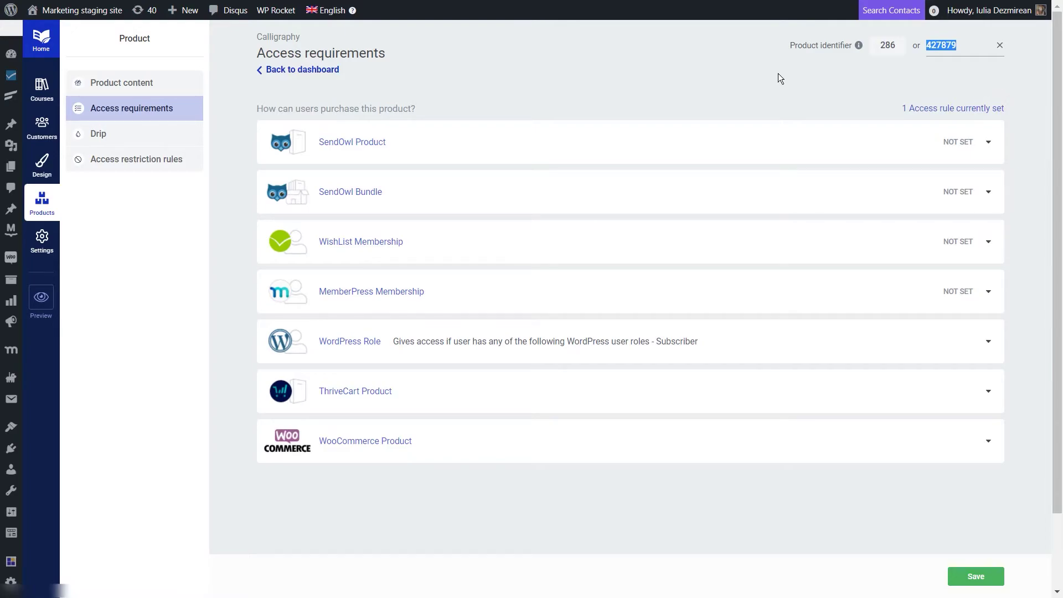
drag(299, 37, 223, 44)
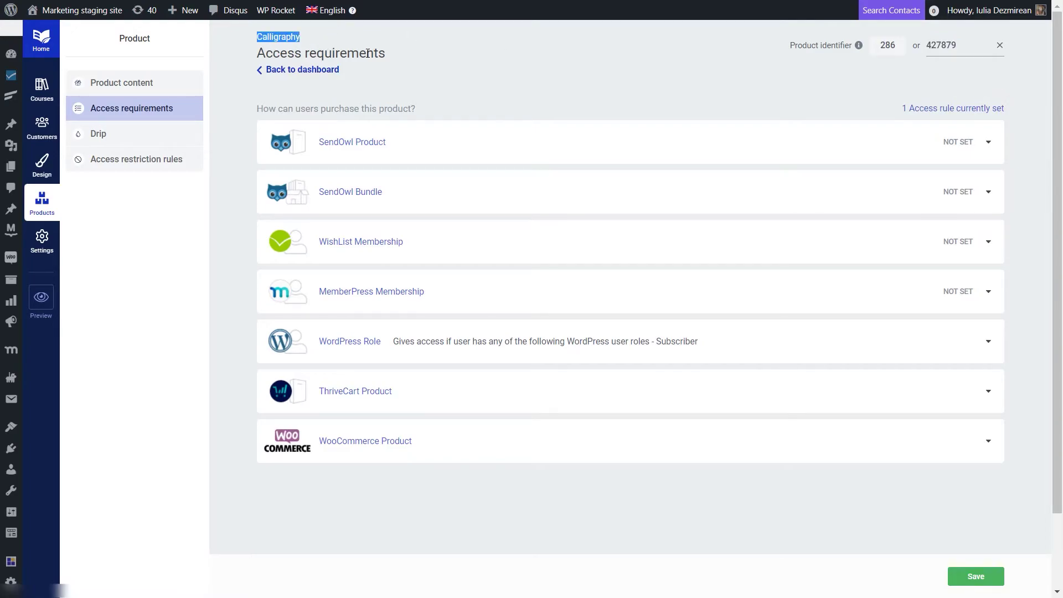
click(550, 85)
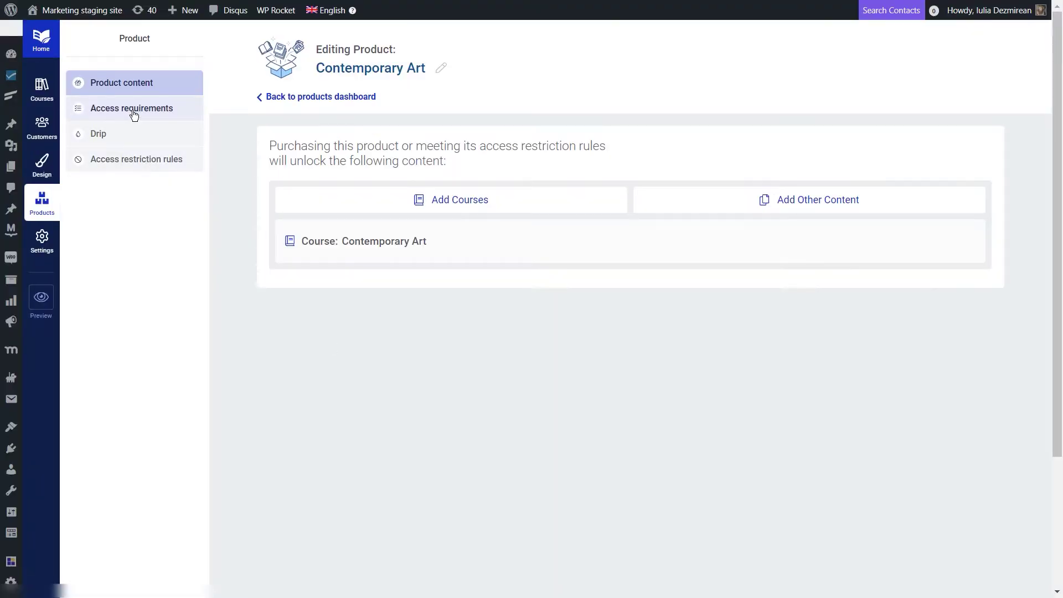
Step: Open the access requirements of the Contemporary Art product and add 427878 as another product identifier
click(133, 110)
click(945, 46)
text(427878)
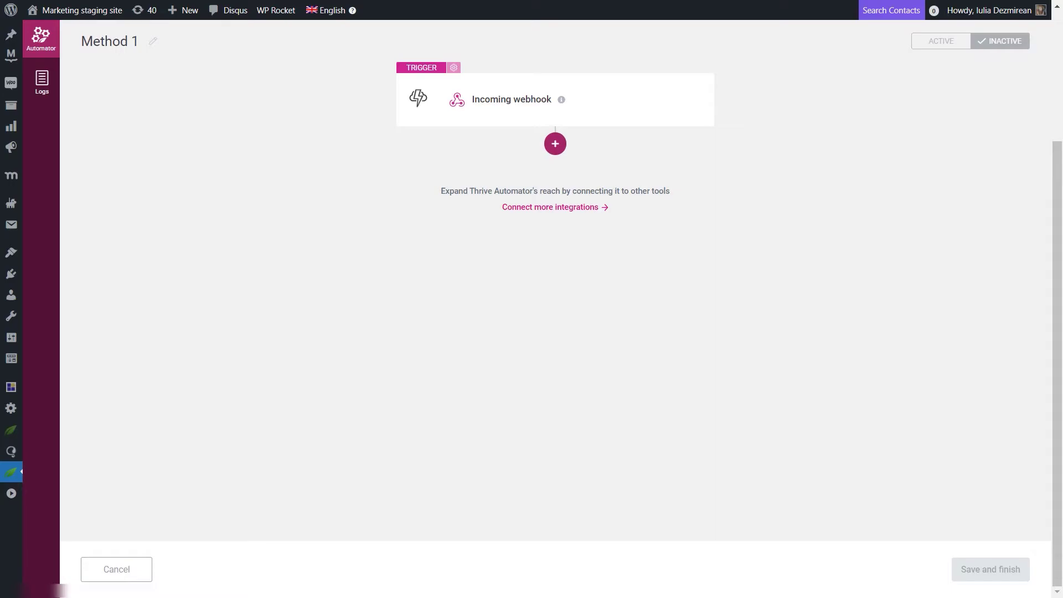
Step: In the Method 1 webhook trigger, map the email field of the incoming data to the dynamic Email type
scroll(546, 360, down, 2)
scroll(547, 354, up, 2)
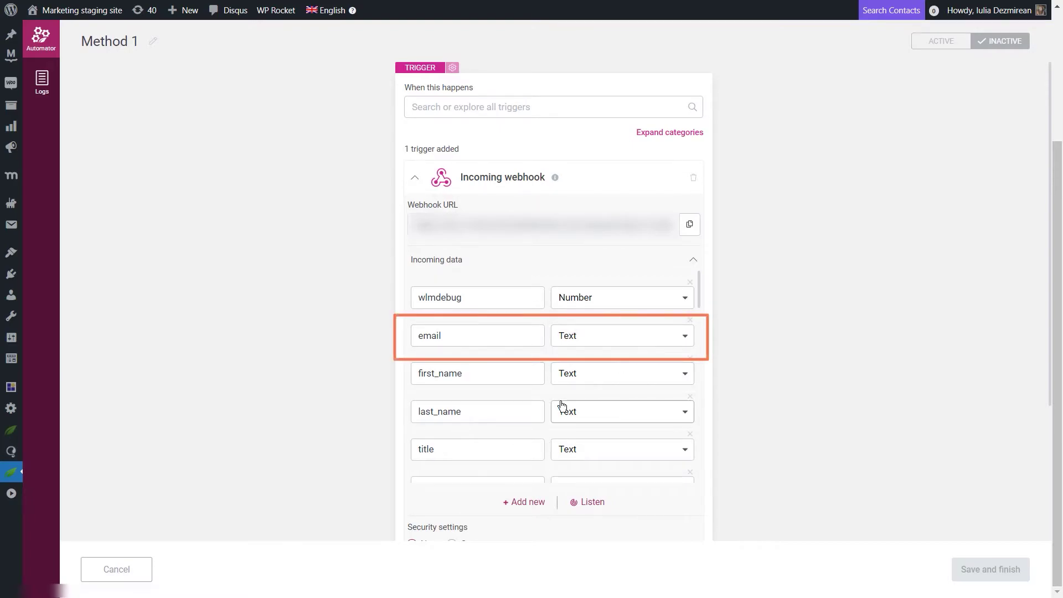
double_click(419, 338)
click(588, 342)
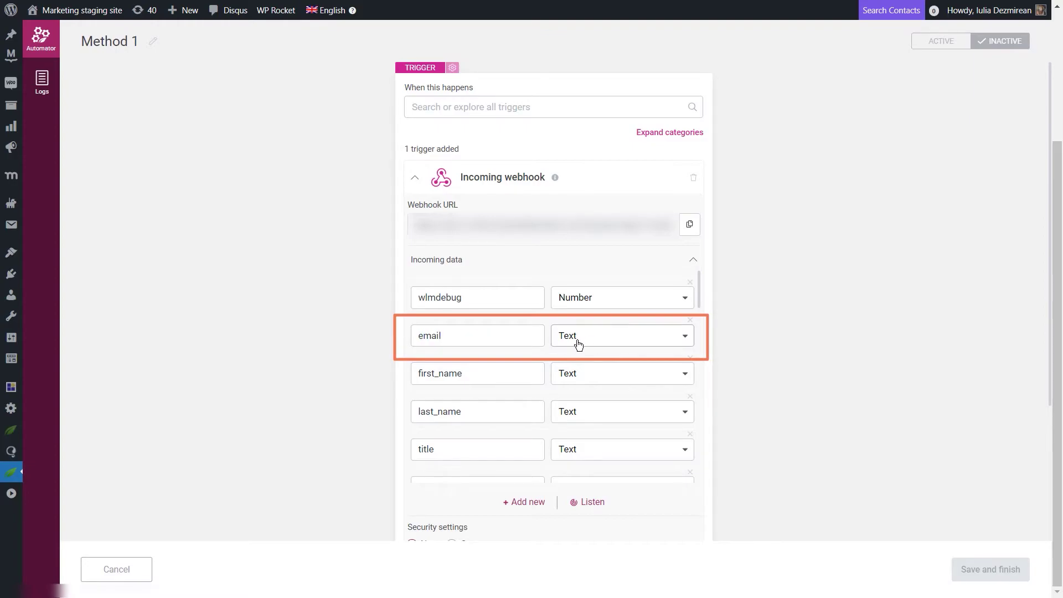
click(579, 344)
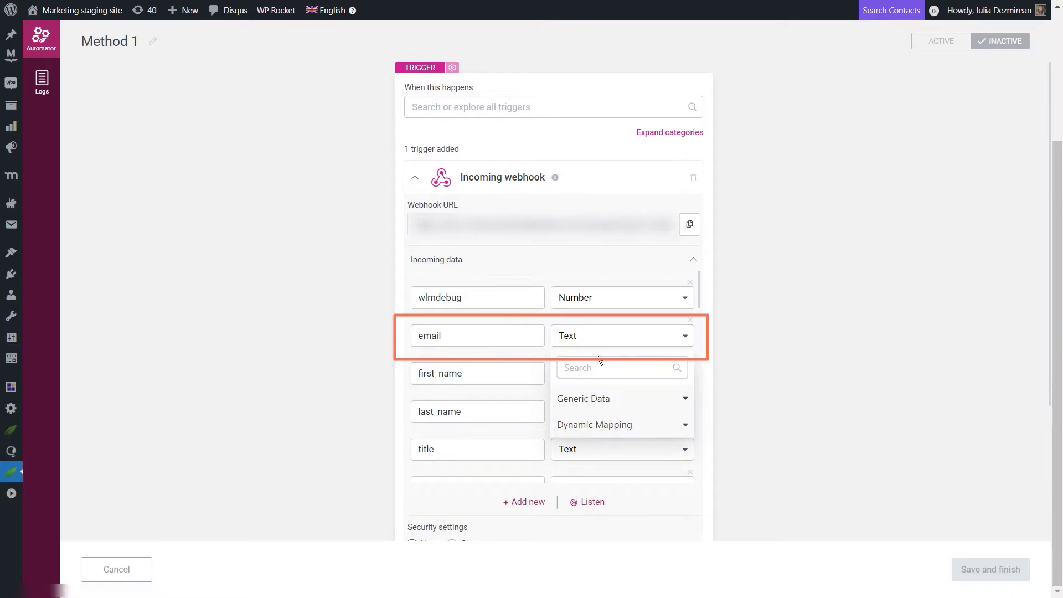
click(637, 423)
click(597, 162)
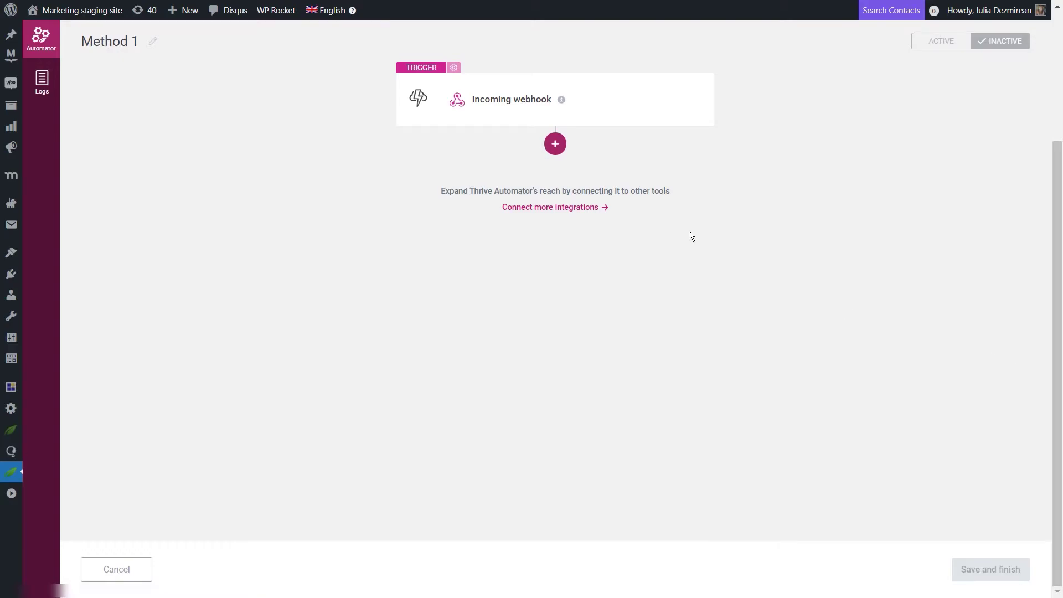
Step: Add a WordPress "Find or create user" action after the webhook trigger, with the user role kept as Subscriber
click(554, 145)
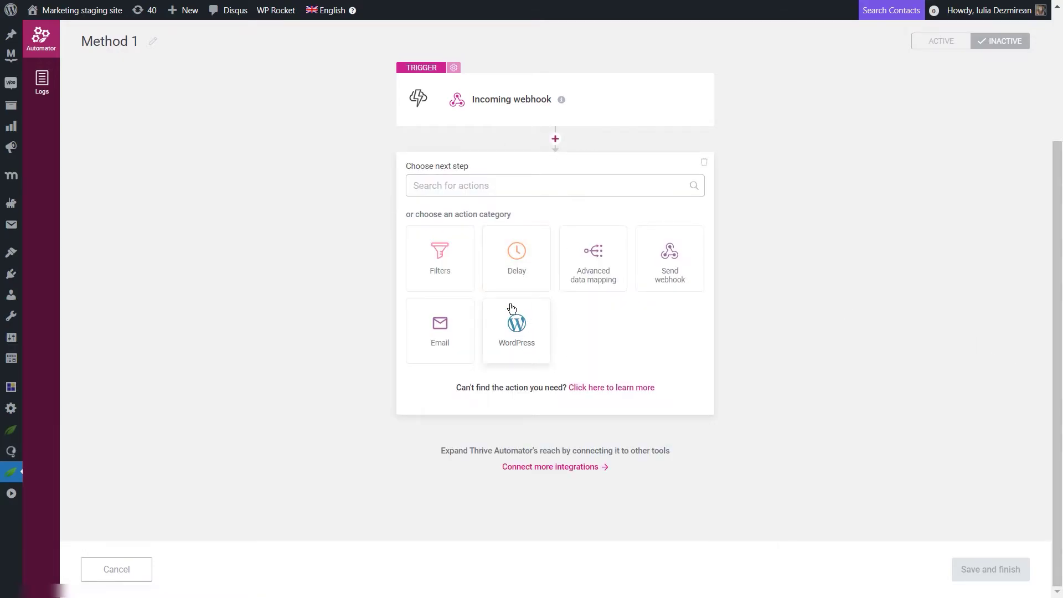
click(518, 341)
click(469, 345)
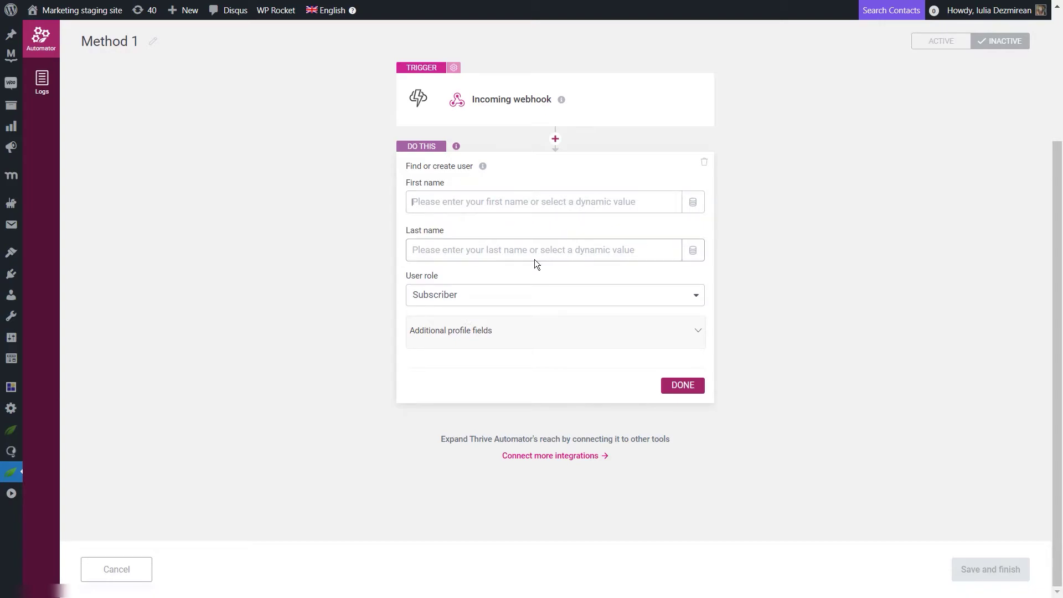
click(516, 295)
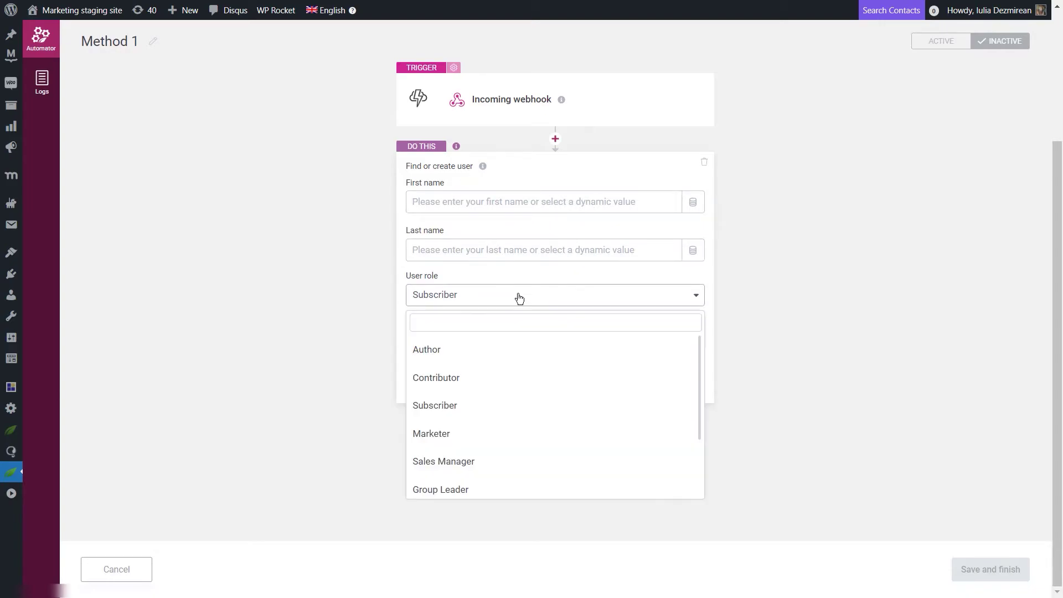
scroll(498, 413, down, 2)
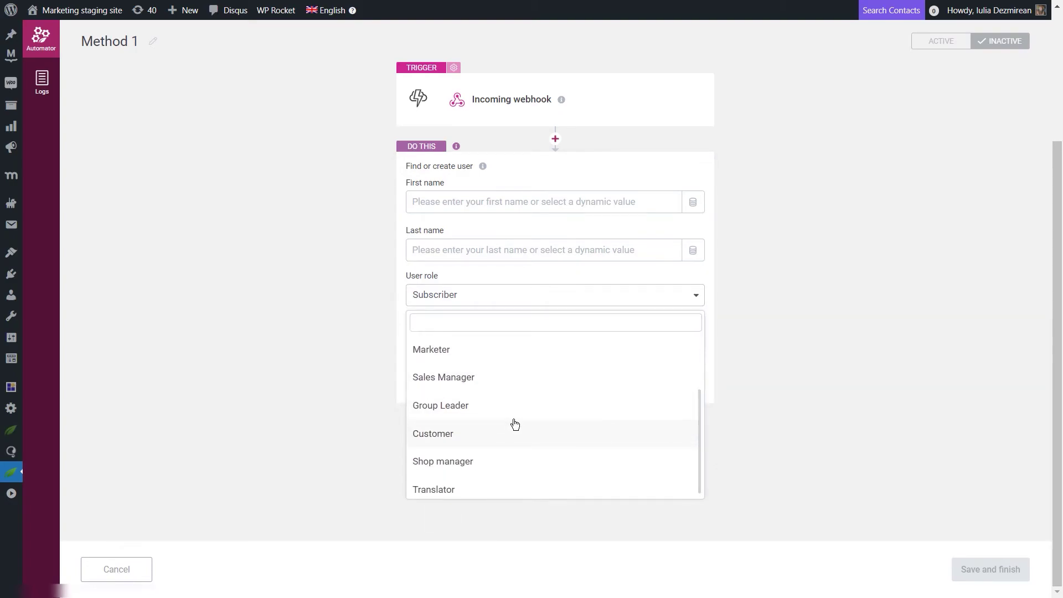
click(782, 335)
click(682, 384)
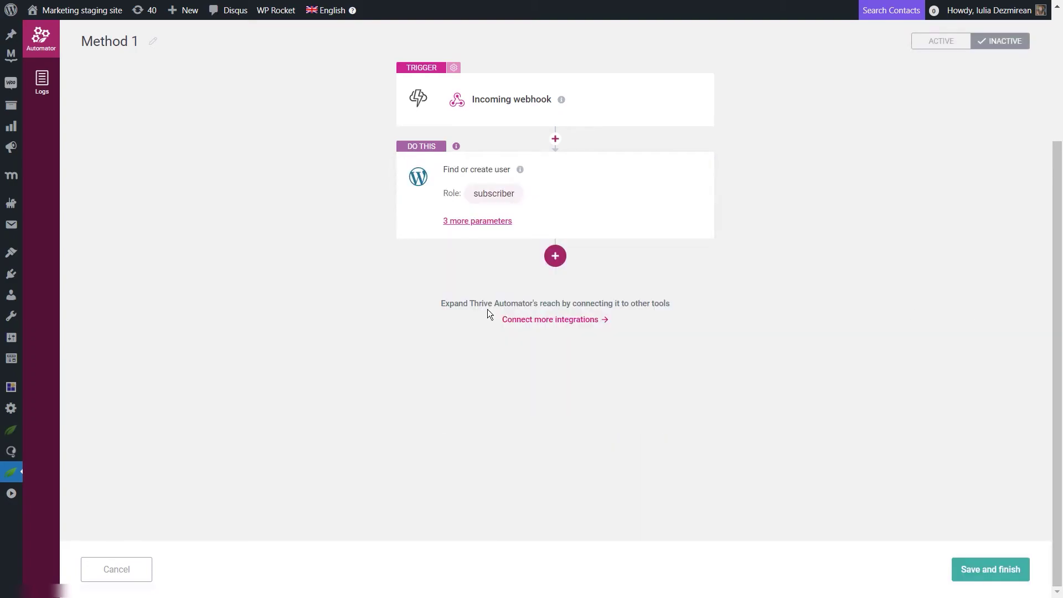
Step: Add an Apprentice "Grant access to product" action that uses the Dynamic Apprentice product ID
click(558, 257)
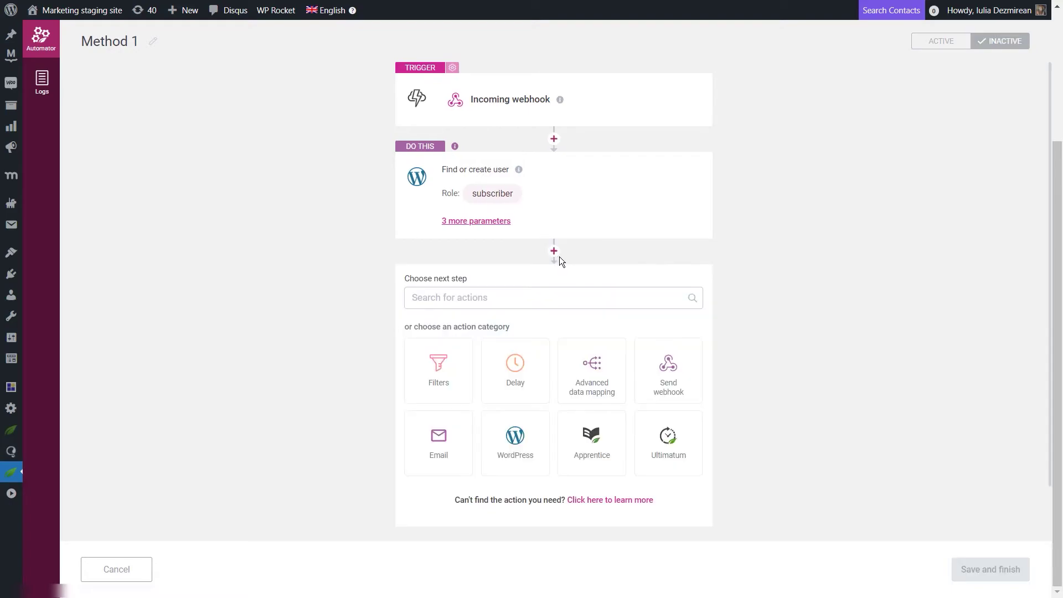
click(602, 453)
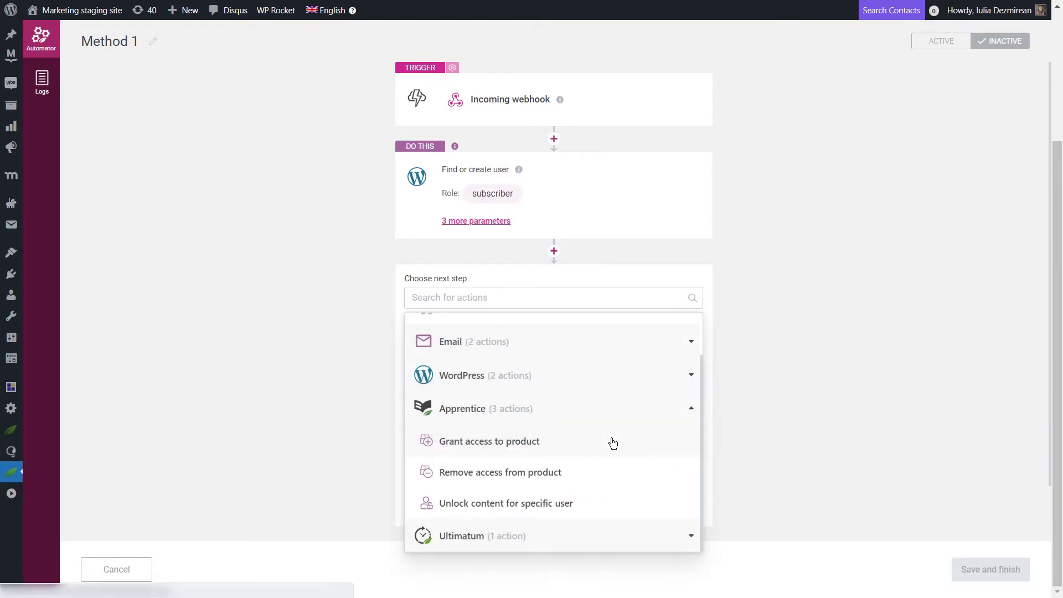
click(493, 441)
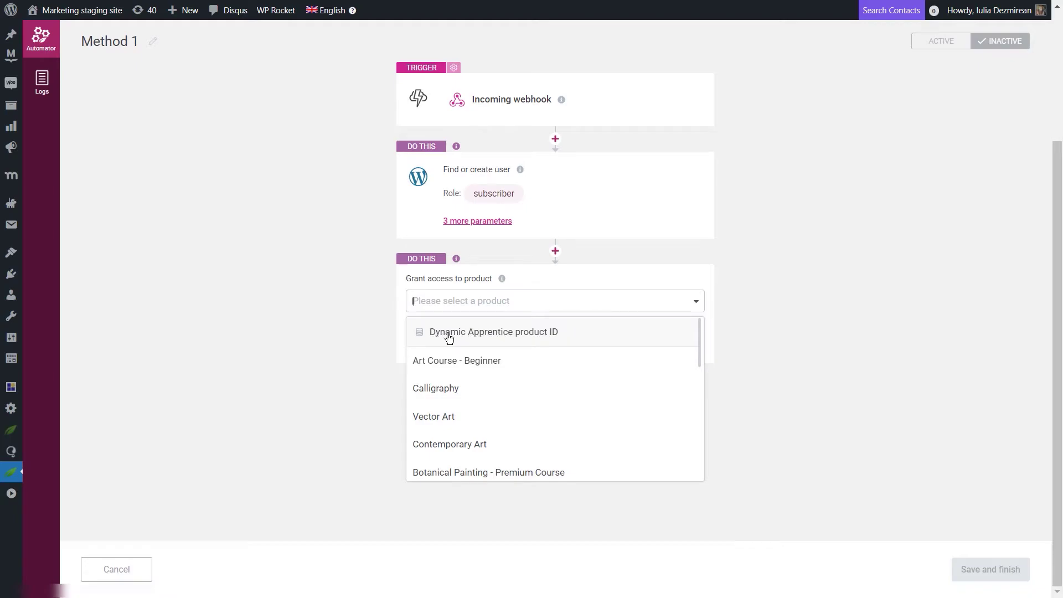
click(543, 339)
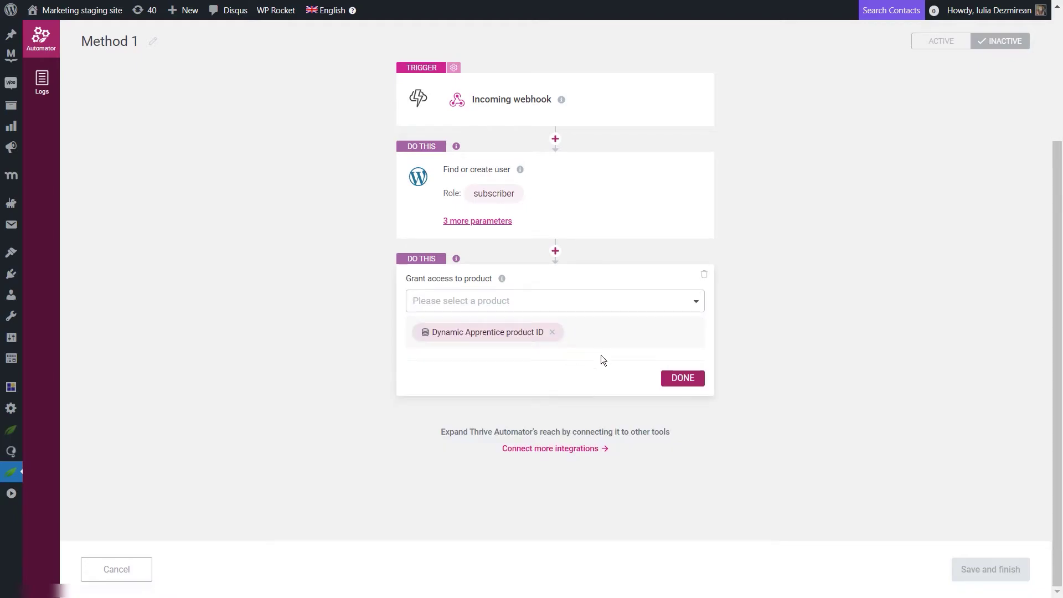
click(687, 378)
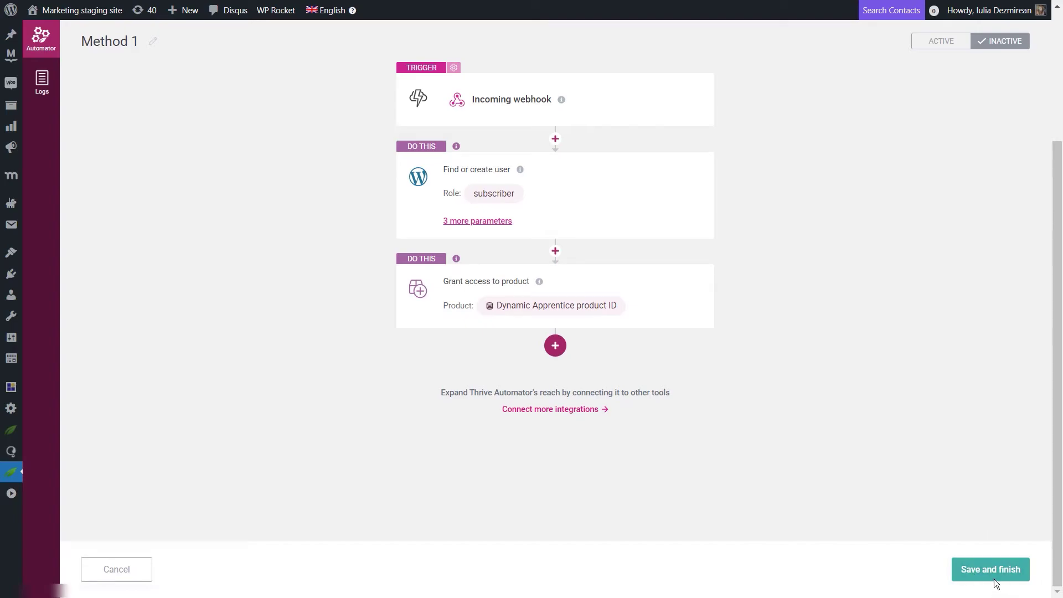
Step: Activate the Method 1 automation and save it
click(919, 50)
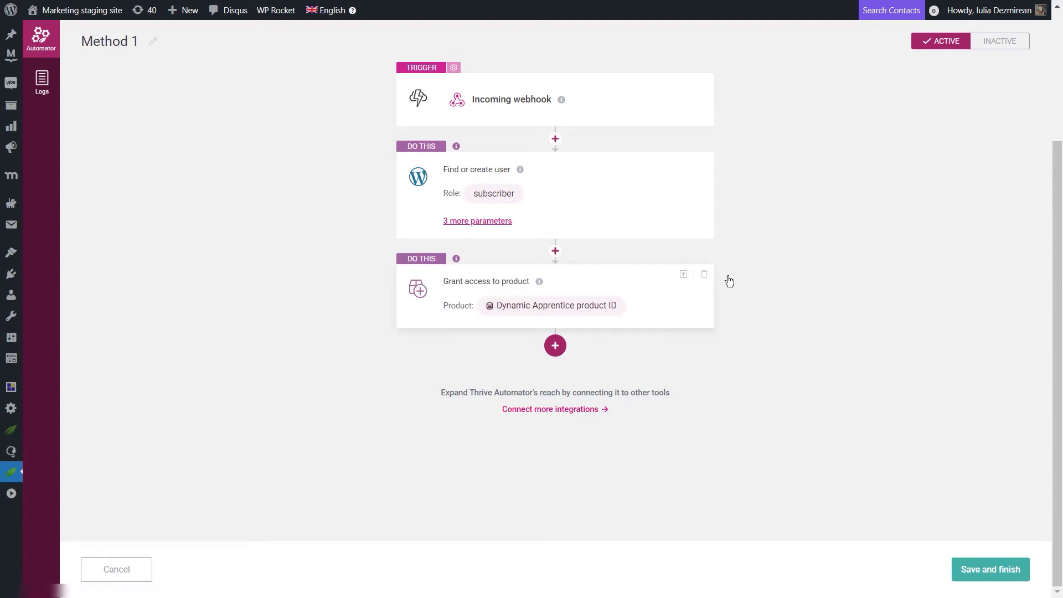
click(973, 570)
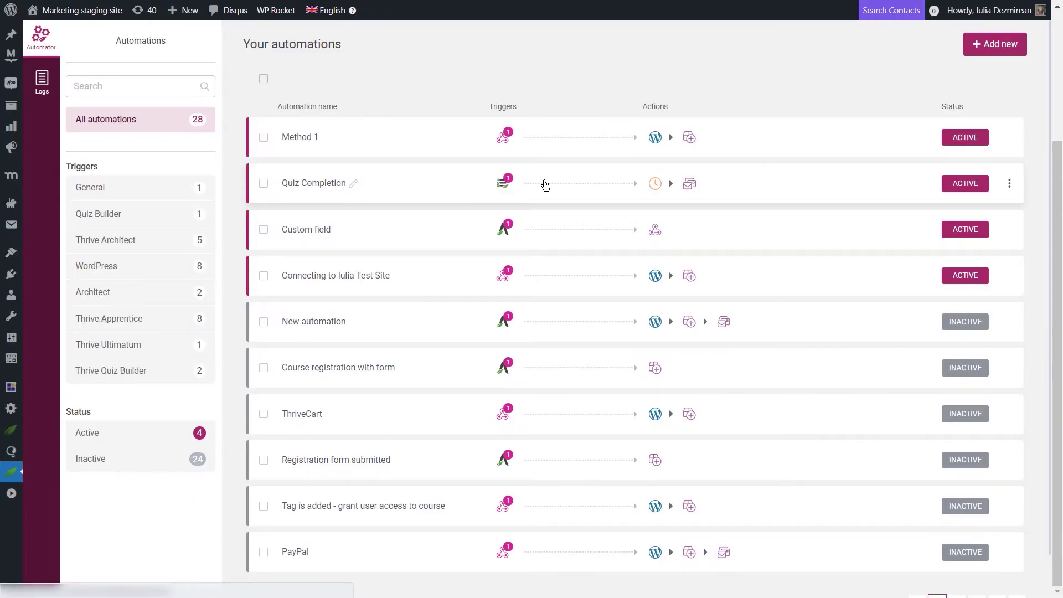
Step: Create a new automation, Method 2, with an incoming webhook as its trigger
click(980, 44)
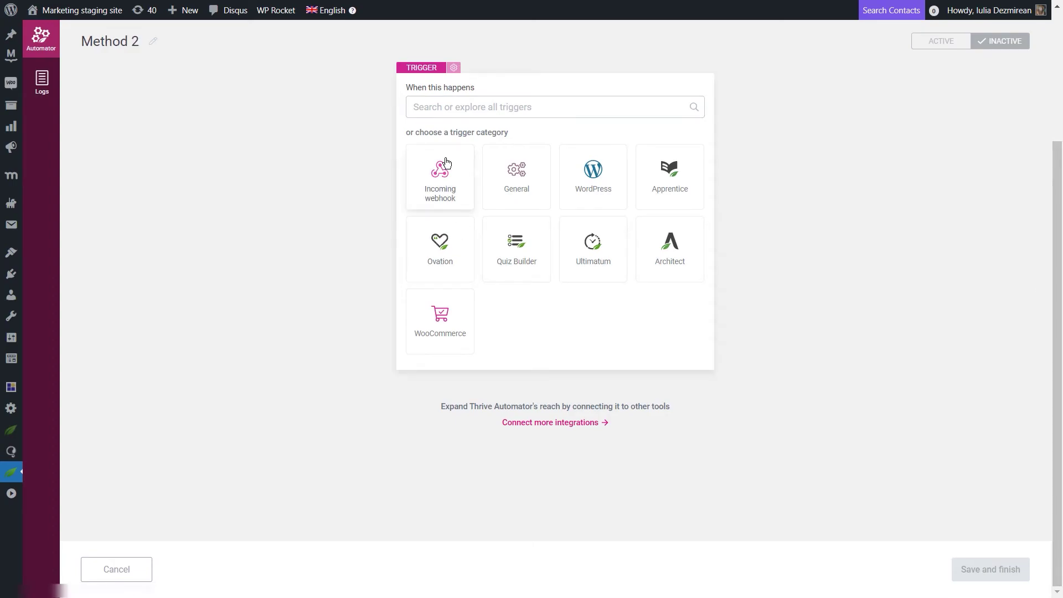
click(440, 176)
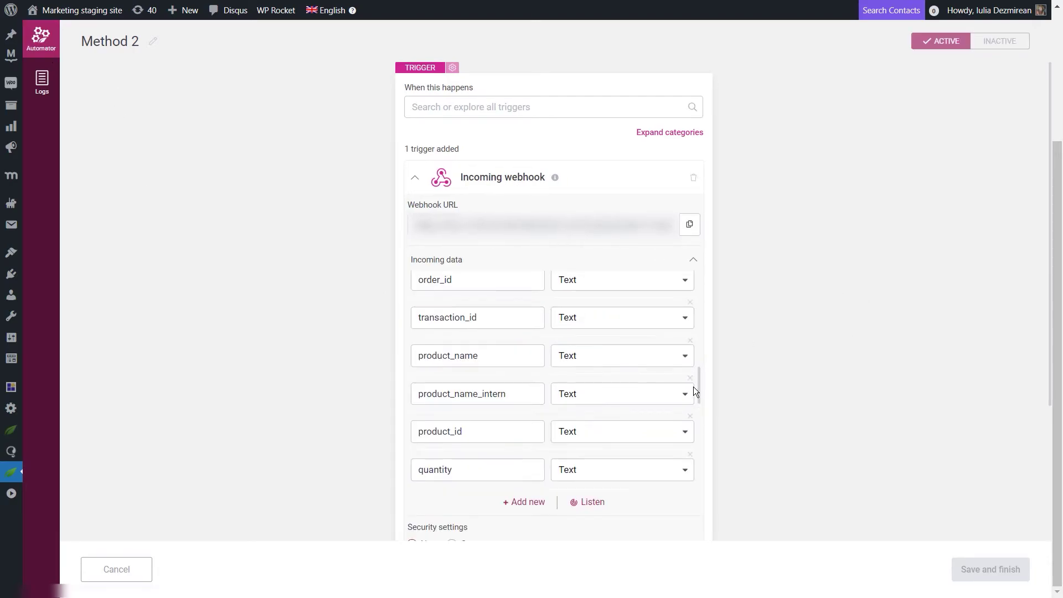
Step: Review the incoming data fields of the Method 2 webhook, keeping product_id as Text, and finish the trigger setup
scroll(569, 406, up, 1)
scroll(511, 325, down, 1)
double_click(519, 422)
click(484, 425)
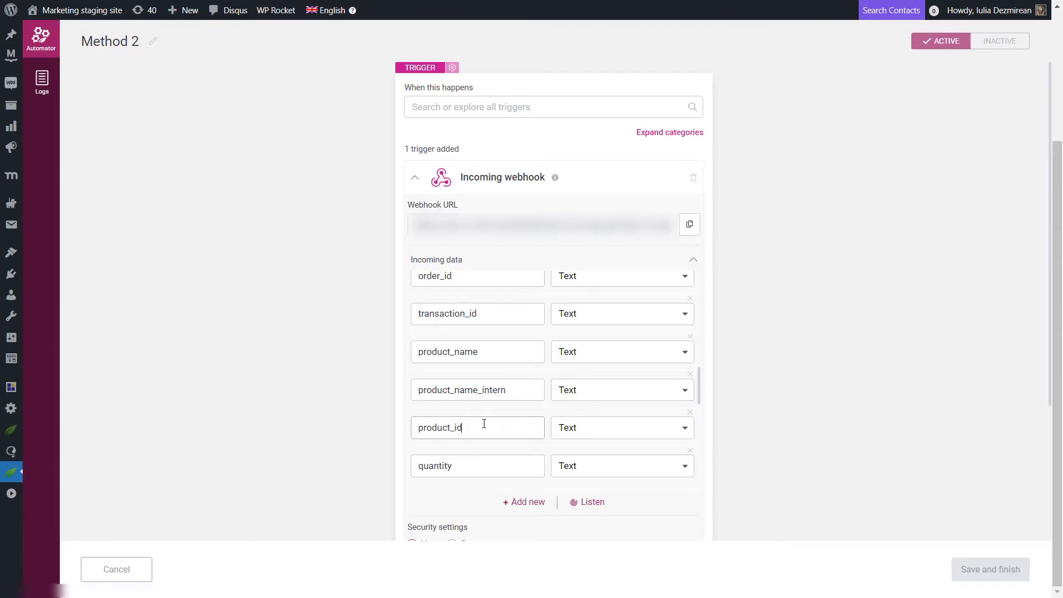
click(583, 429)
click(758, 434)
scroll(519, 489, down, 3)
scroll(762, 398, up, 2)
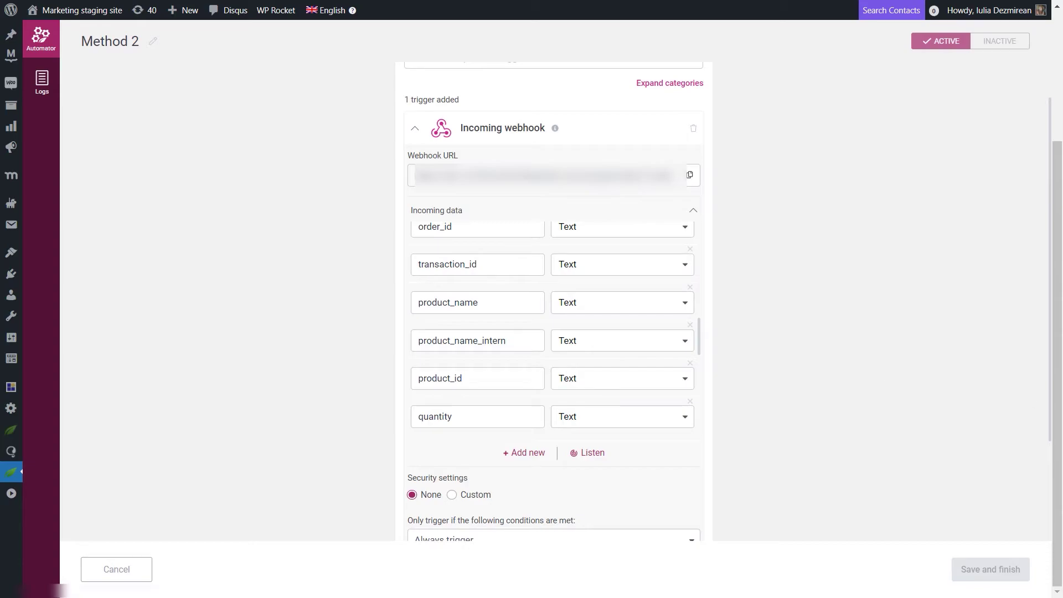
scroll(705, 282, up, 5)
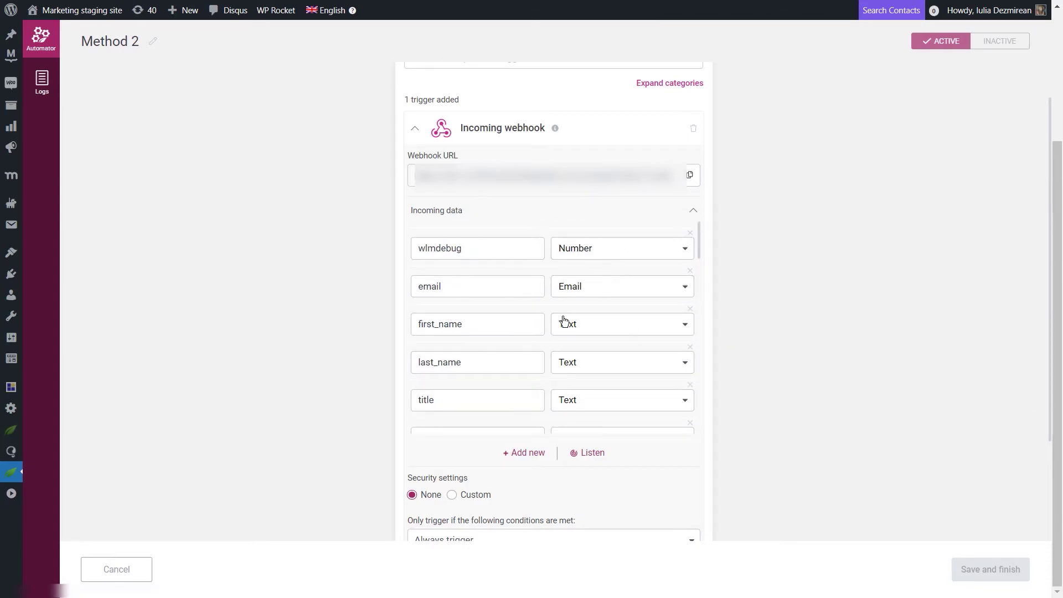
drag(699, 227, 702, 426)
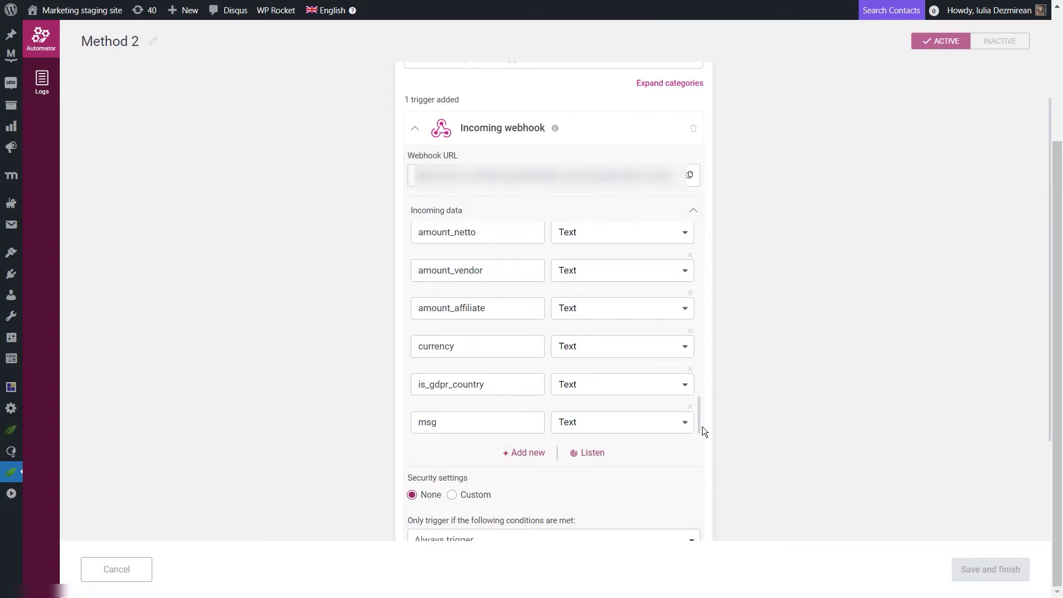
scroll(789, 429, down, 1)
click(684, 517)
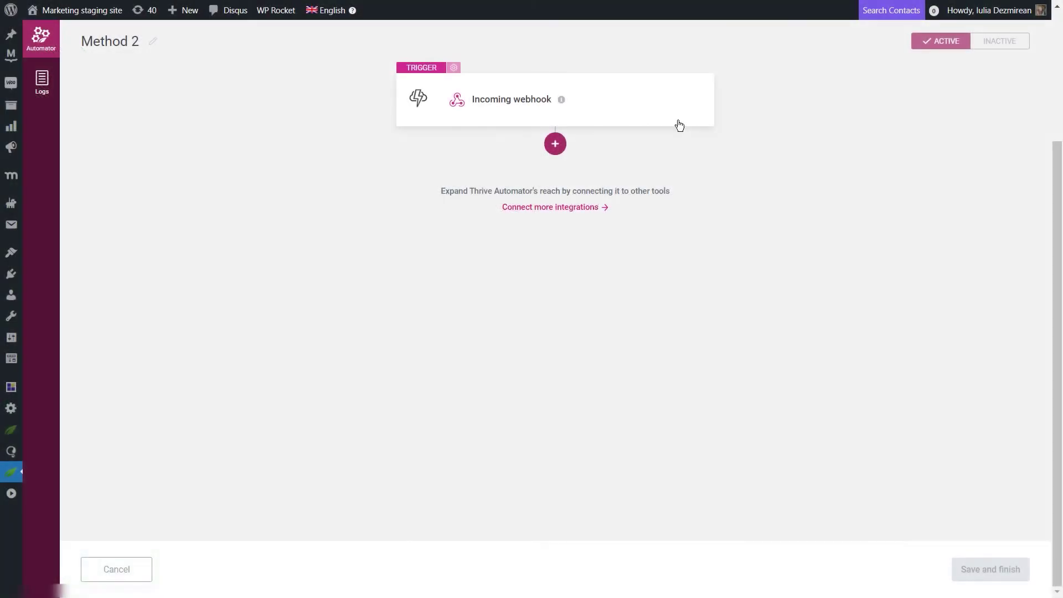
Step: Reopen the Method 2 webhook trigger and examine the product_name field of the incoming data and its type options
click(676, 123)
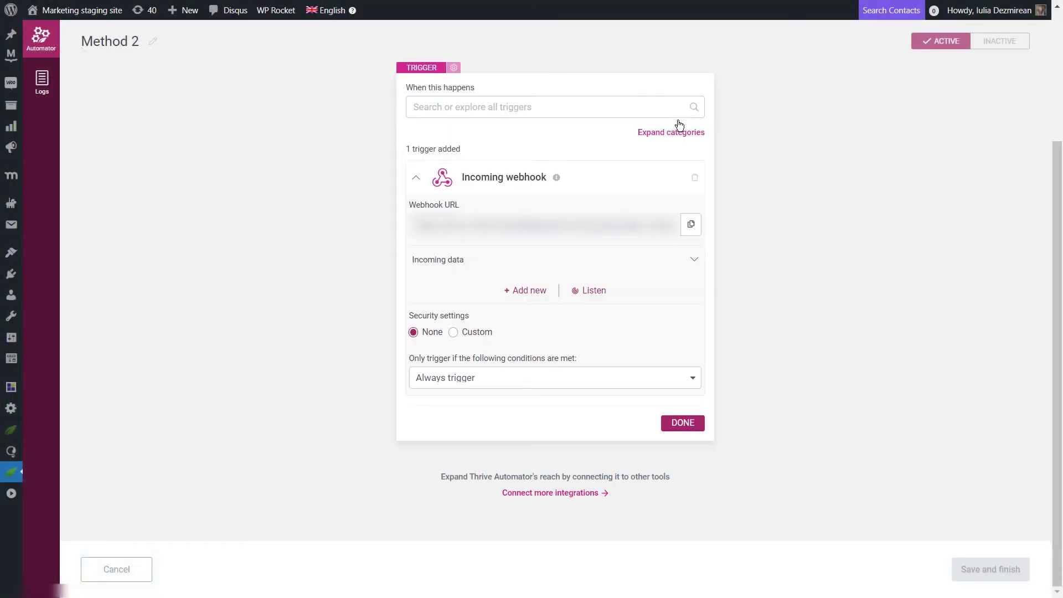
click(671, 258)
scroll(686, 310, down, 2)
scroll(502, 288, down, 4)
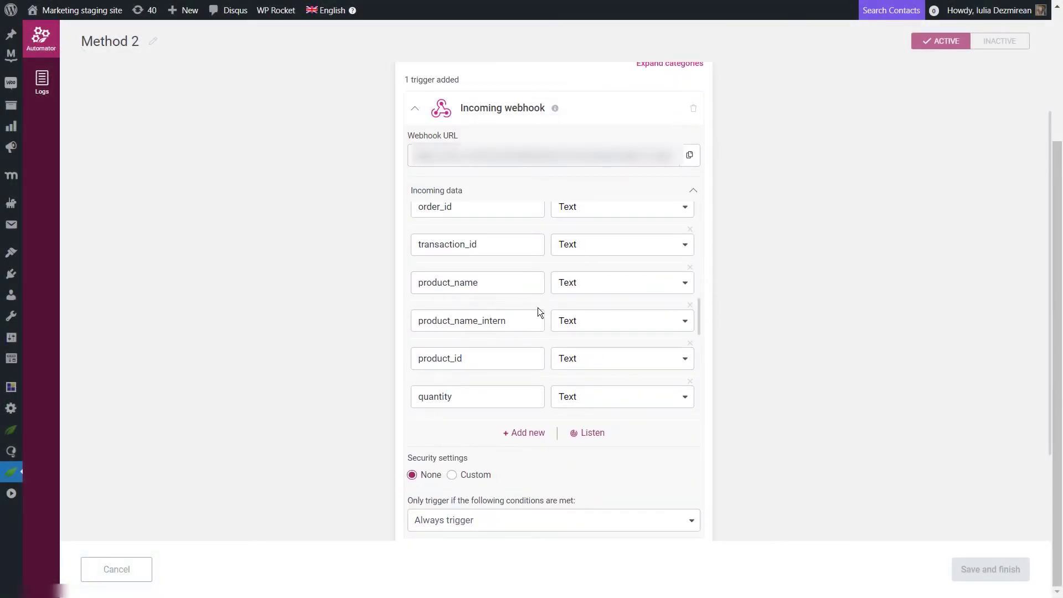
drag(517, 282, 360, 276)
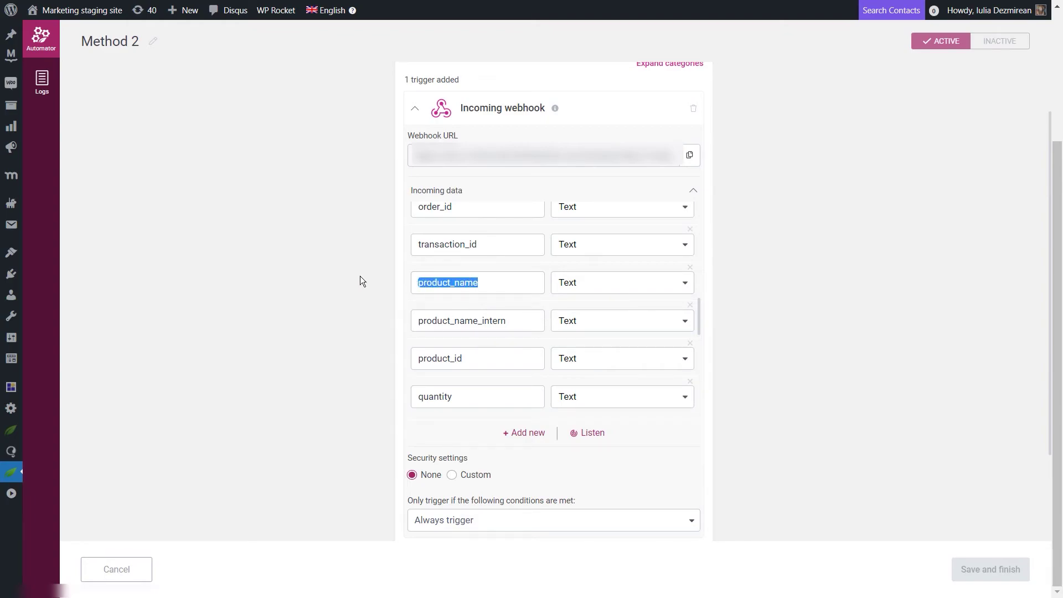
click(487, 282)
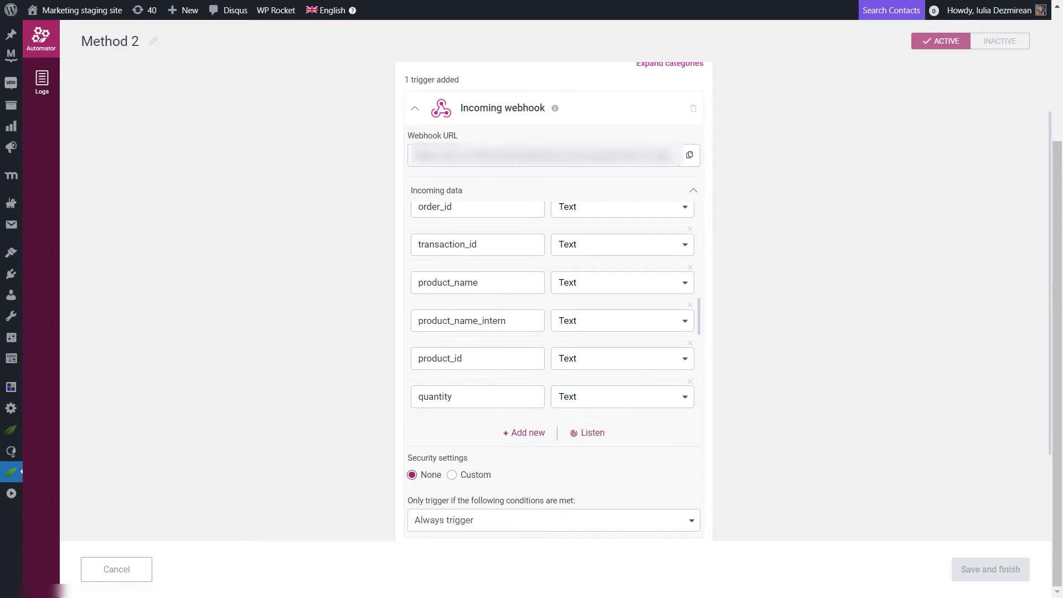
click(617, 285)
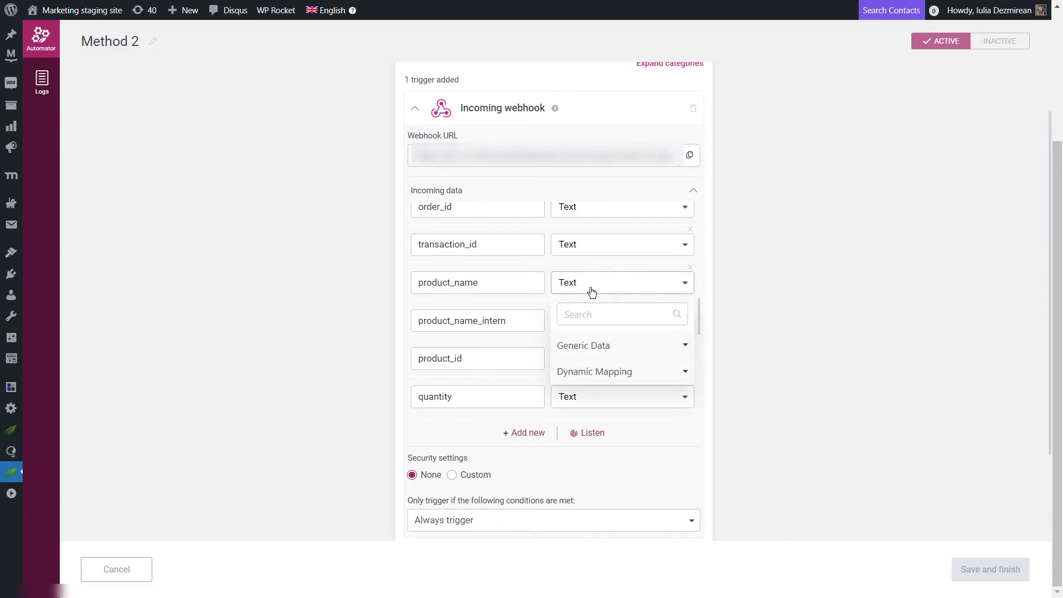
click(593, 290)
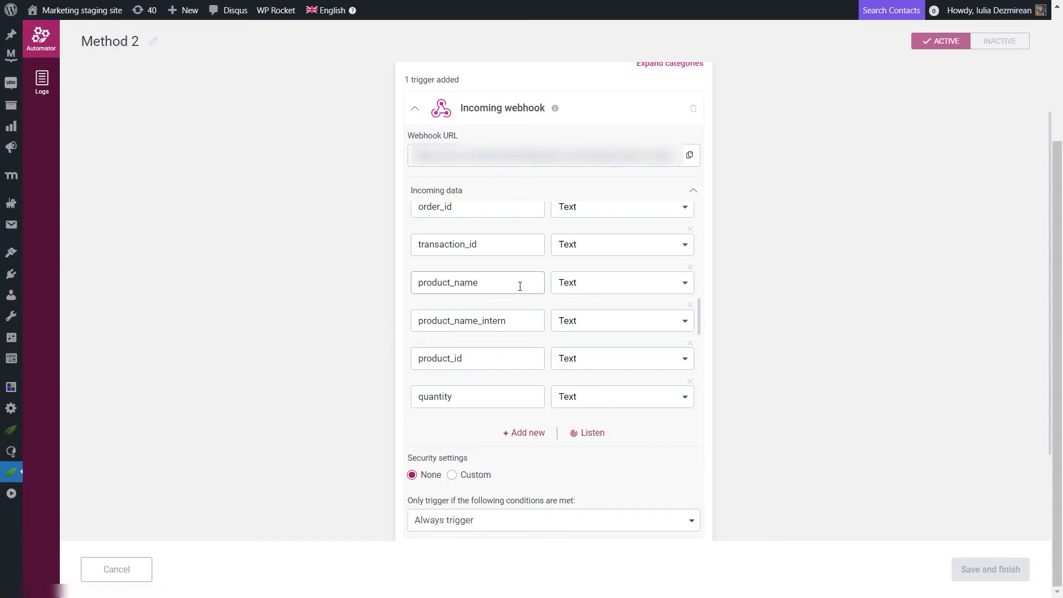
scroll(519, 284, up, 2)
double_click(471, 425)
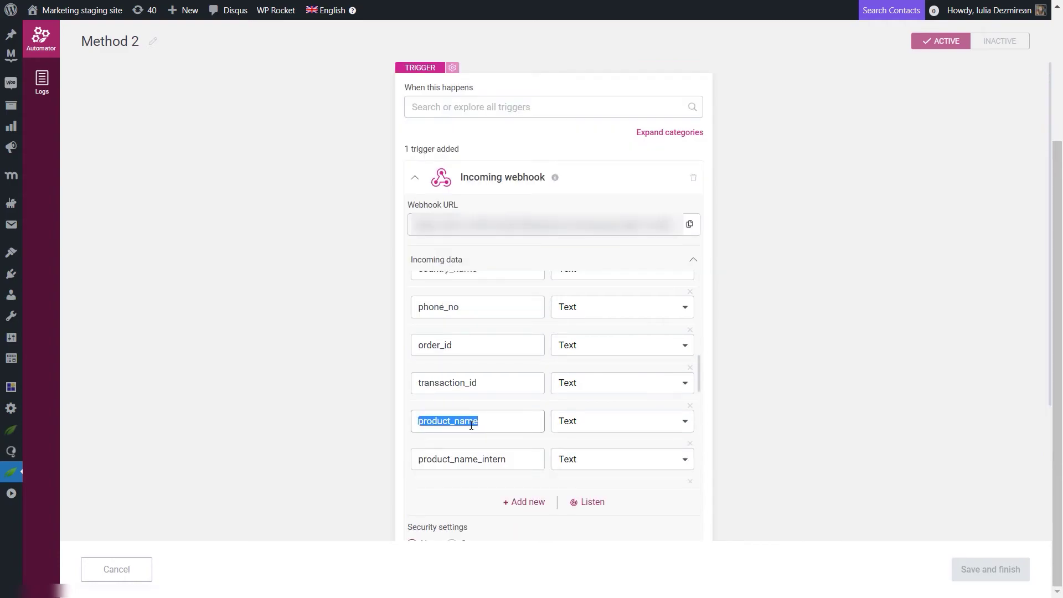
Step: Switch to Digistore24 and check the exact names of the three products in the product list
scroll(801, 423, down, 3)
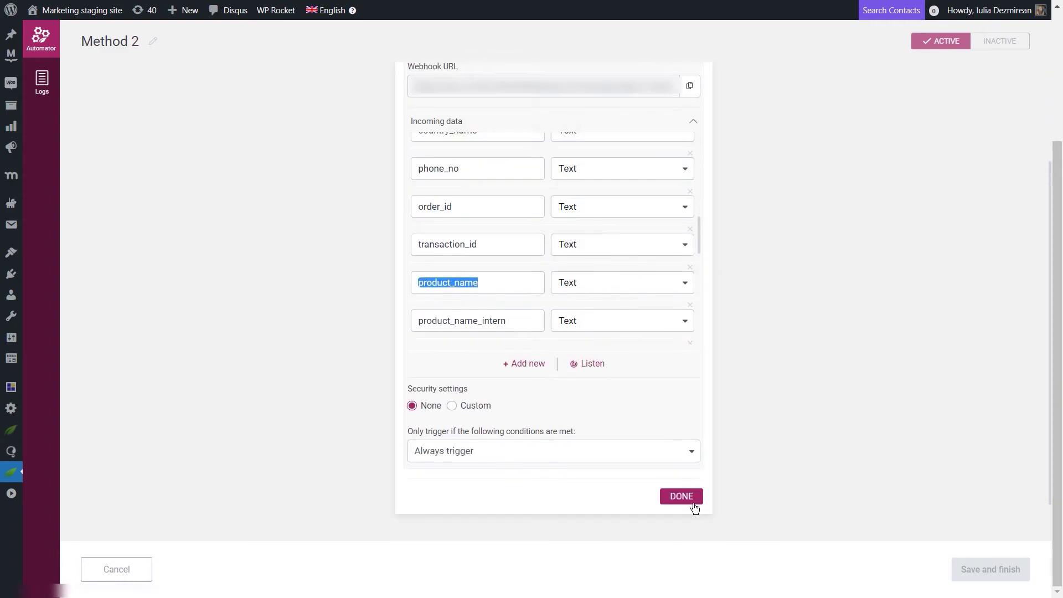
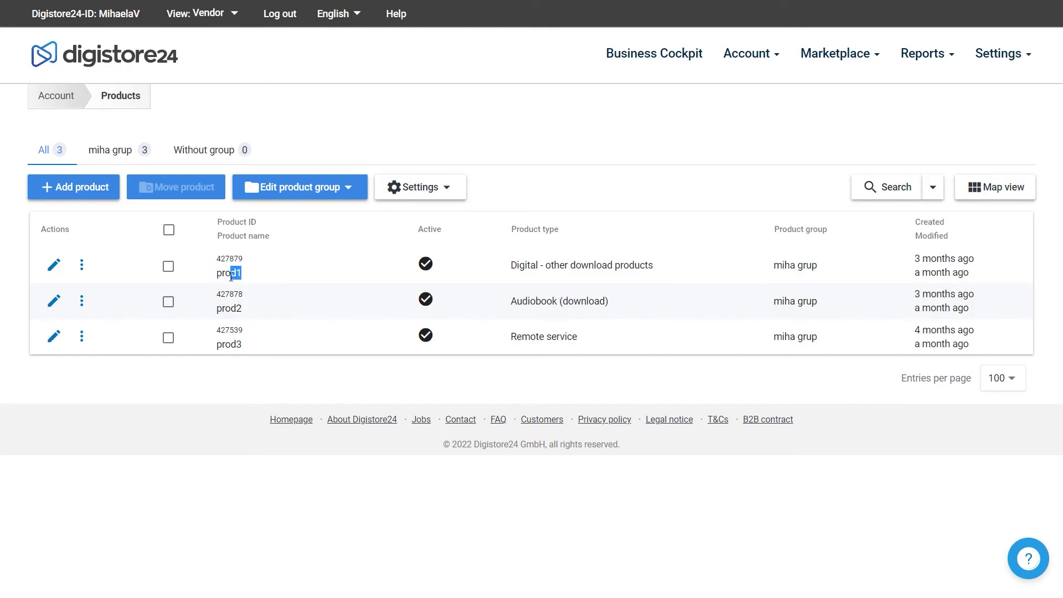
double_click(232, 274)
drag(242, 309, 215, 346)
drag(241, 274, 210, 280)
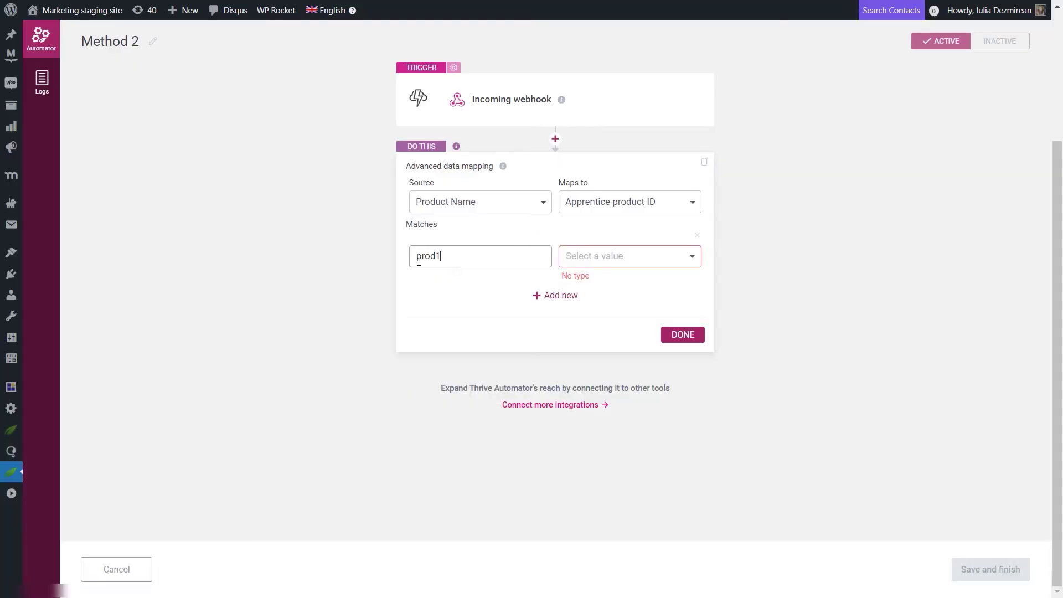
Step: Match the source value prod1 to the Healthy Eating Apprentice product in the advanced data mapping
click(617, 260)
scroll(670, 455, down, 5)
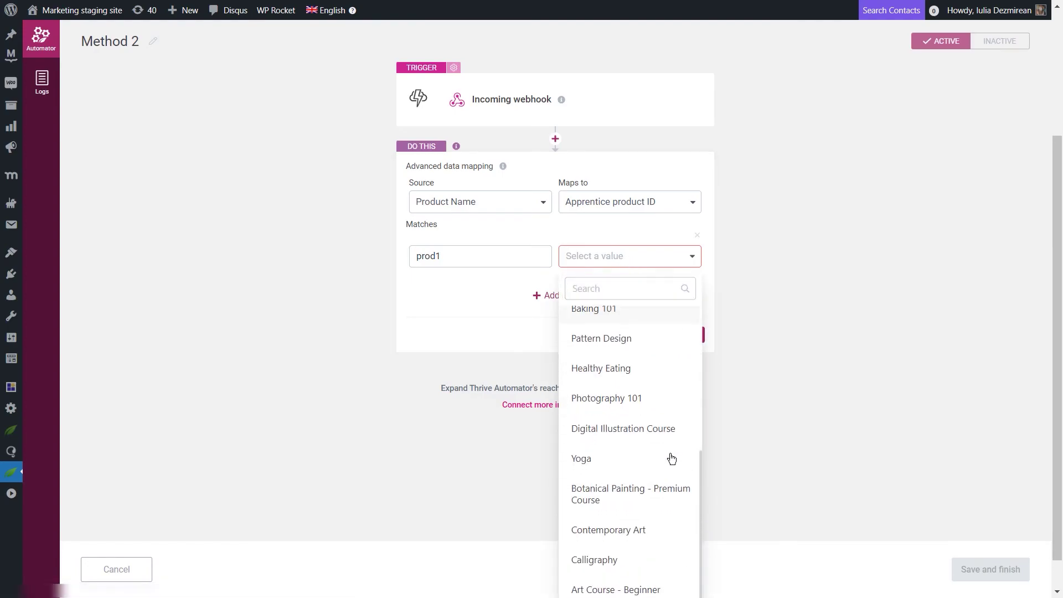
scroll(671, 460, up, 5)
scroll(659, 387, down, 5)
click(606, 368)
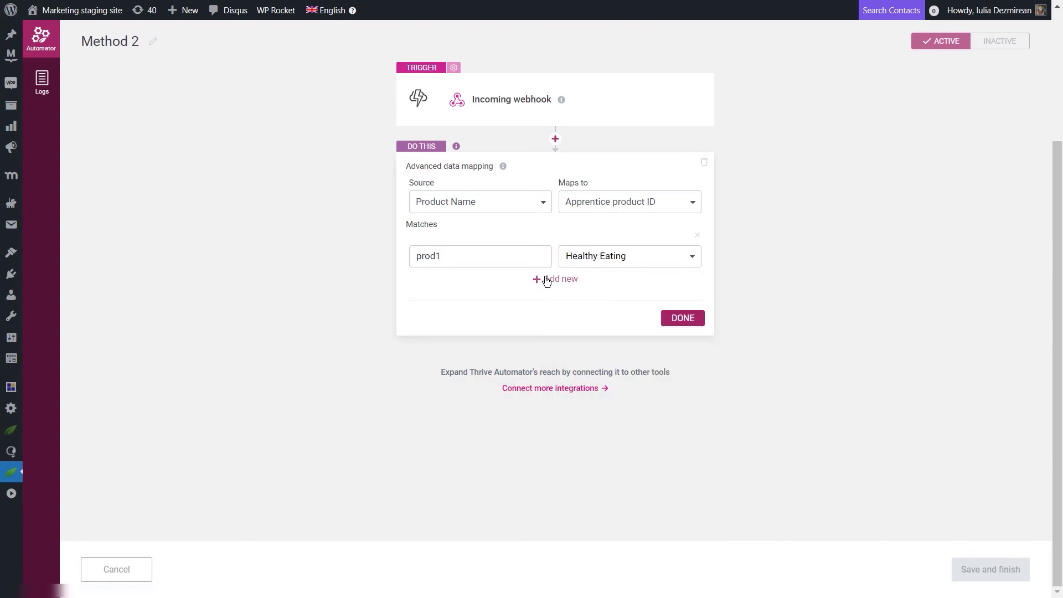
Step: Add matches of prod2 to Healthy Tech Behaviors and prod3 to Botanical Painting - Premium Course, and finish the data mapping
click(546, 280)
click(499, 291)
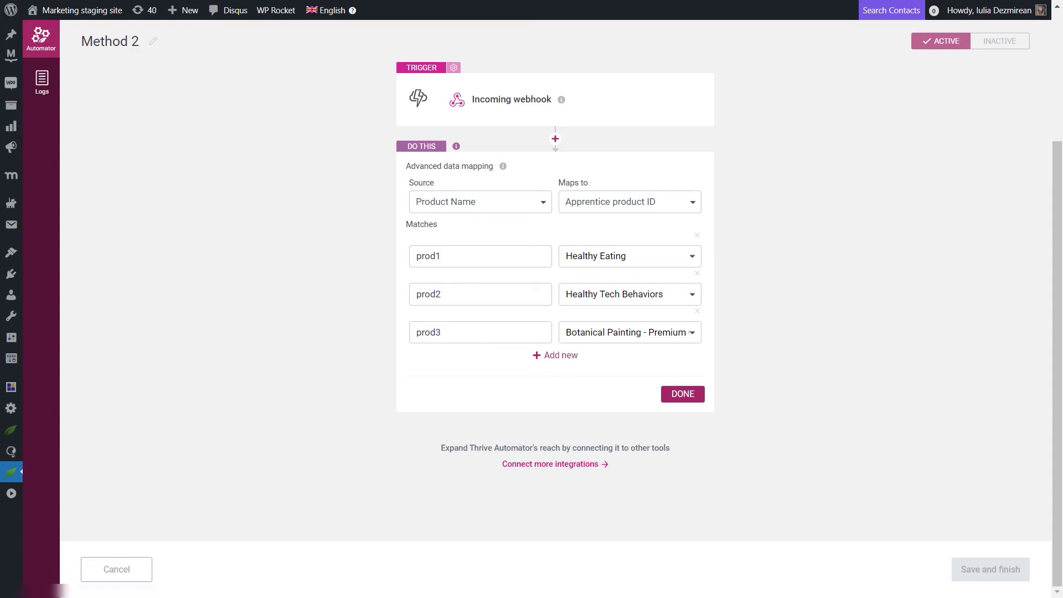
click(682, 394)
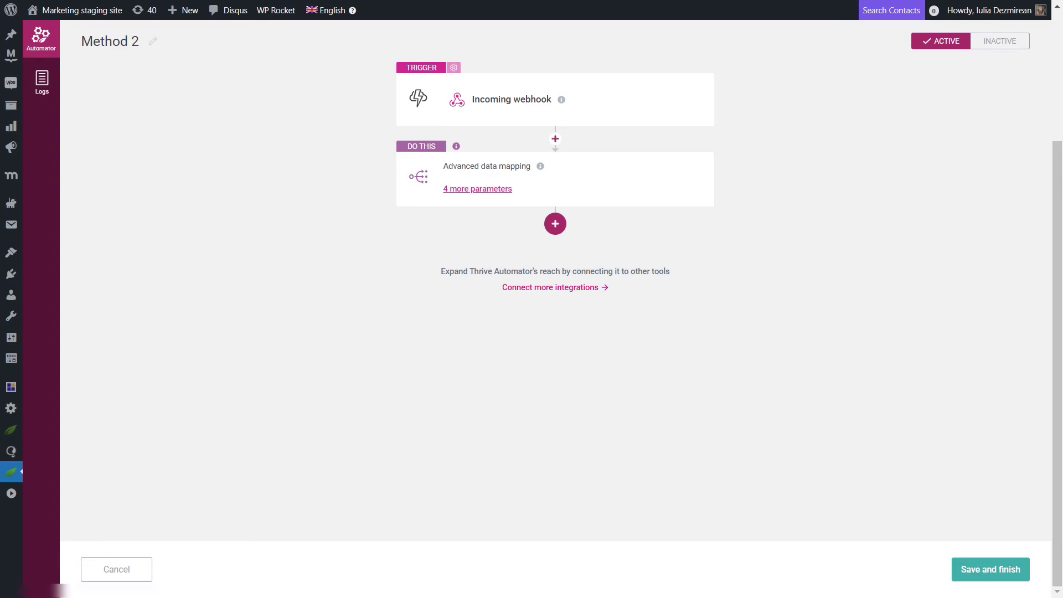
Step: Add a WordPress Find or create user action with the subscriber role after the data mapping
click(554, 226)
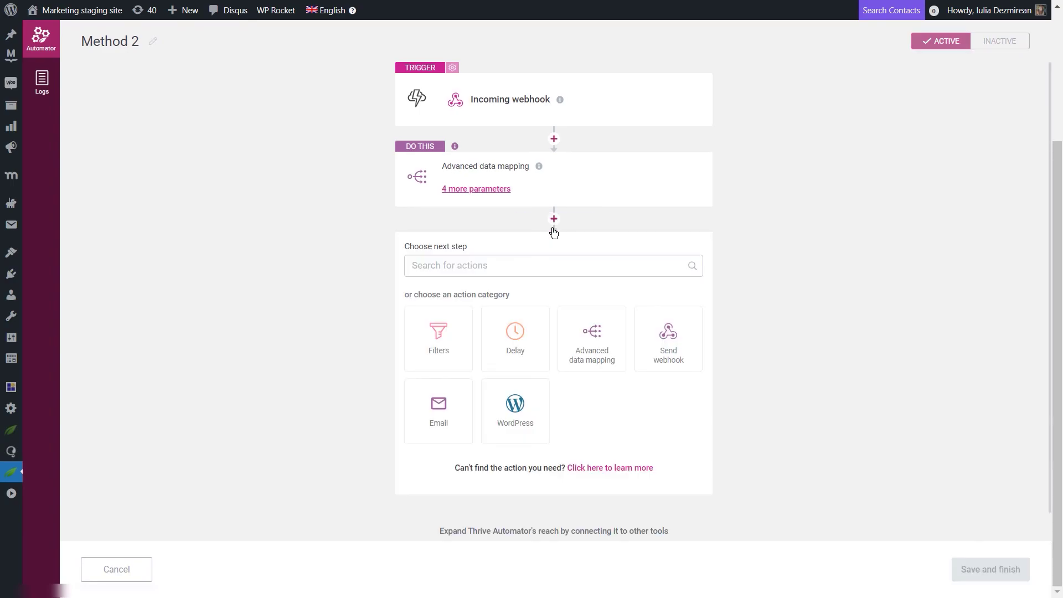
click(500, 408)
click(451, 427)
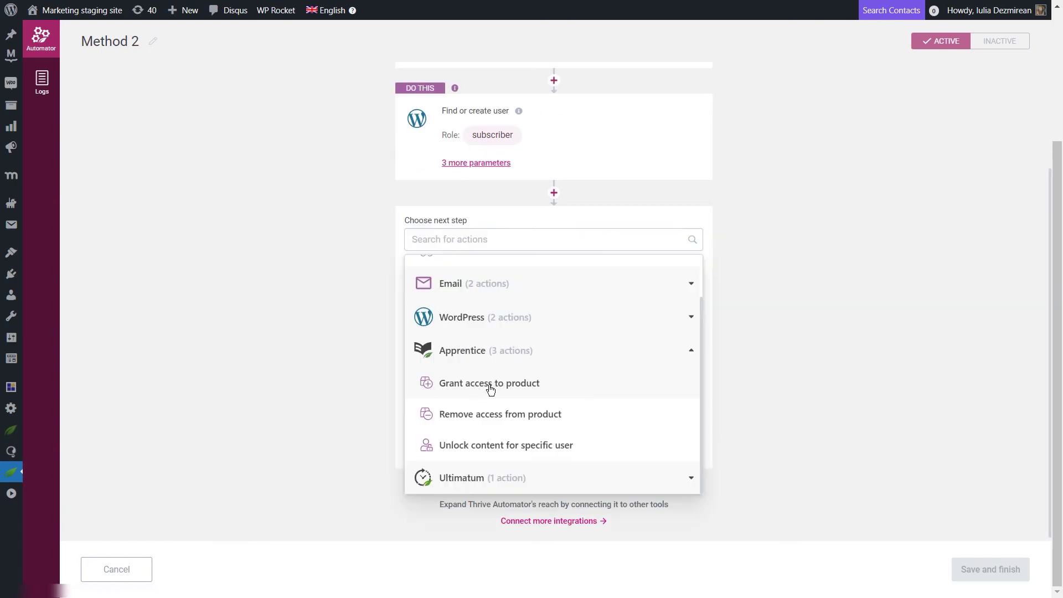
Step: Add an Apprentice Grant access to product action using the Dynamic Apprentice product ID, and activate the Method 2 automation
click(441, 384)
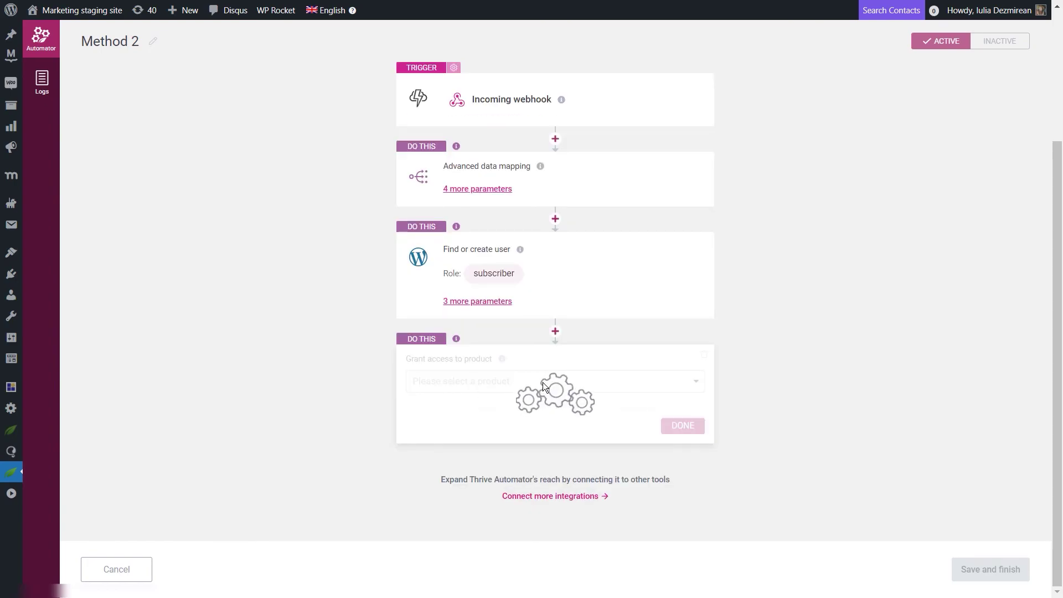
click(515, 382)
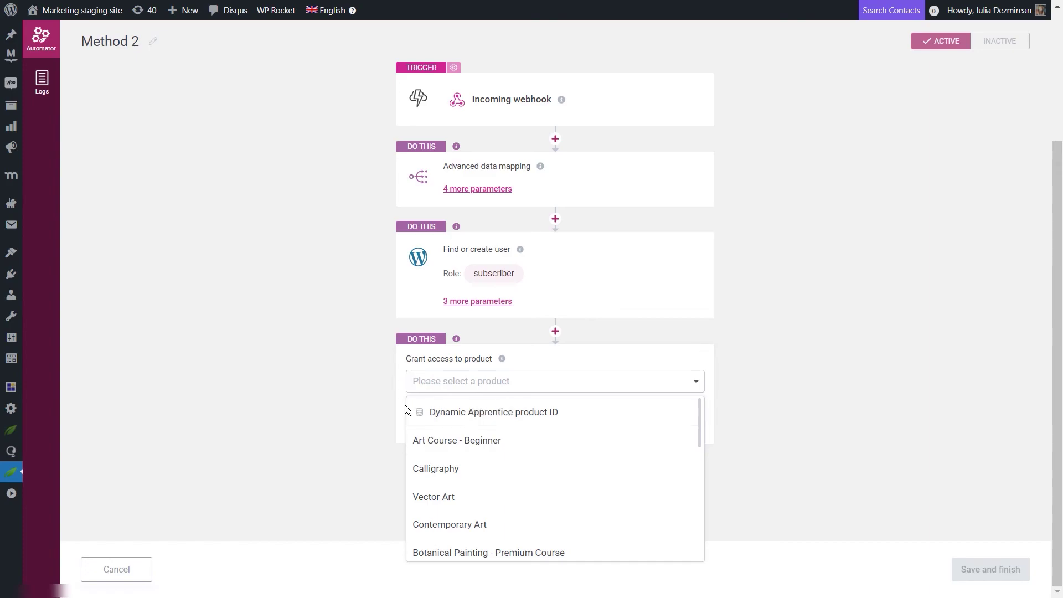
click(455, 410)
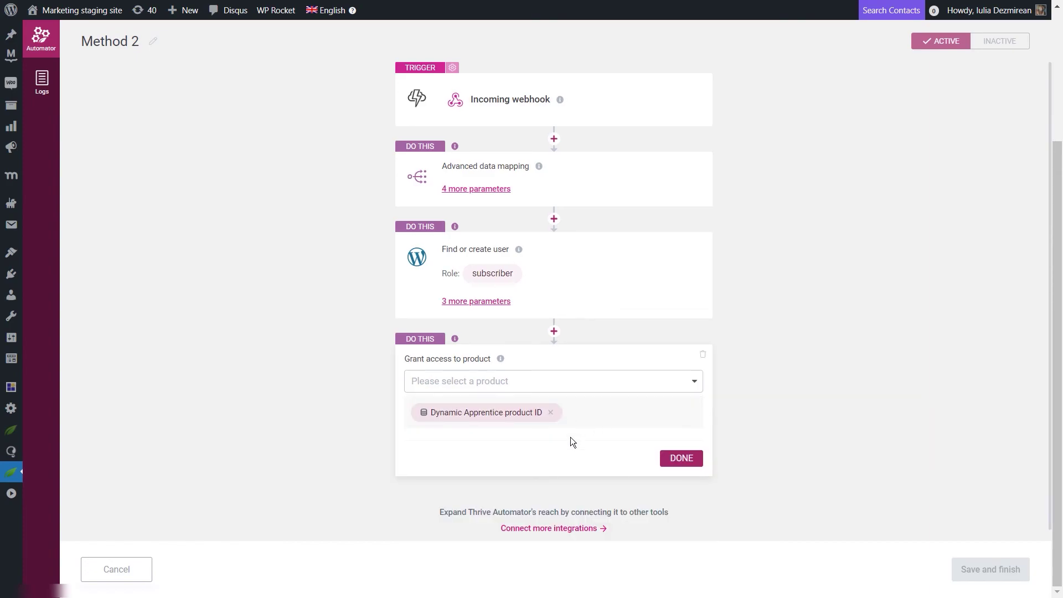
click(695, 463)
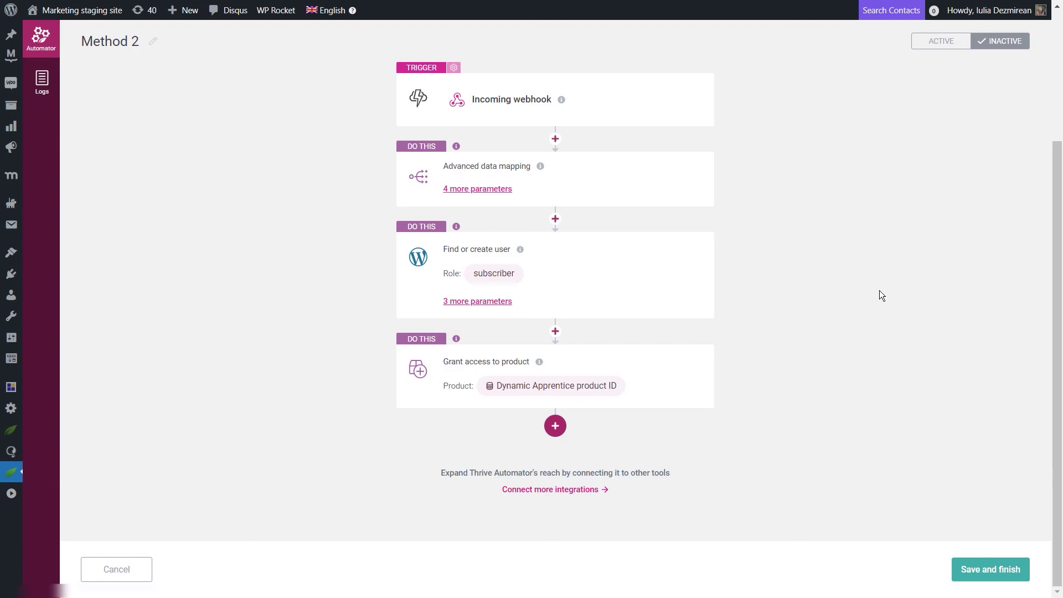
click(927, 52)
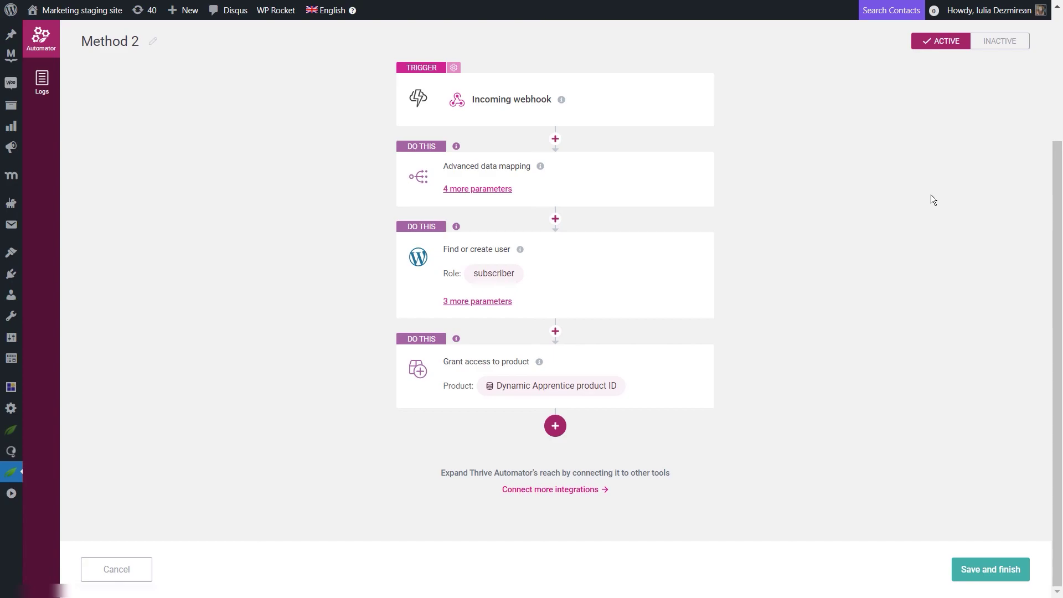